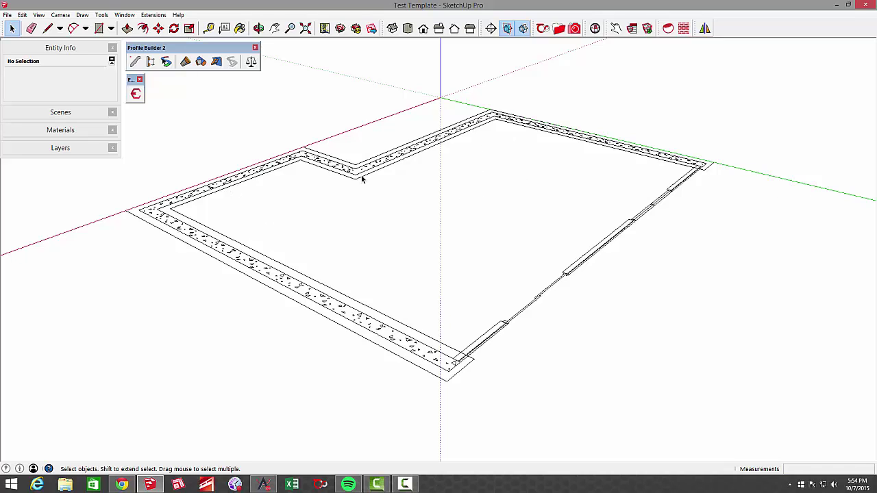
# - Build the 10inx9ft_Foundation assembly along the plan's longest concrete wall, running it 26' from the open end's outer corner to the next corner
pyautogui.click(151, 62)
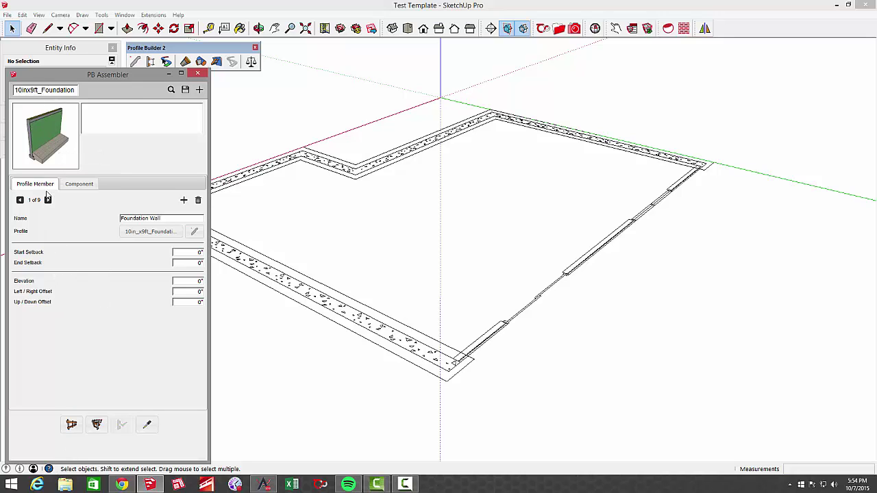
pyautogui.click(72, 425)
pyautogui.scroll(4, 439, 417)
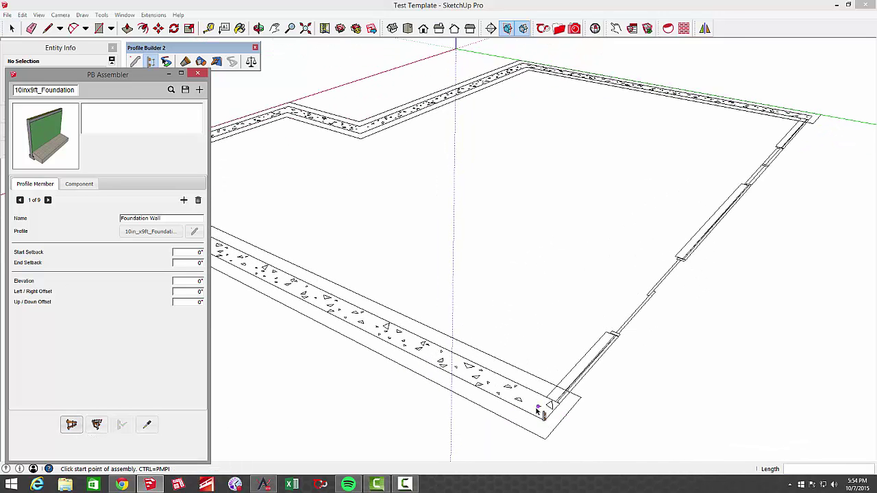
pyautogui.click(545, 423)
pyautogui.scroll(6, 541, 417)
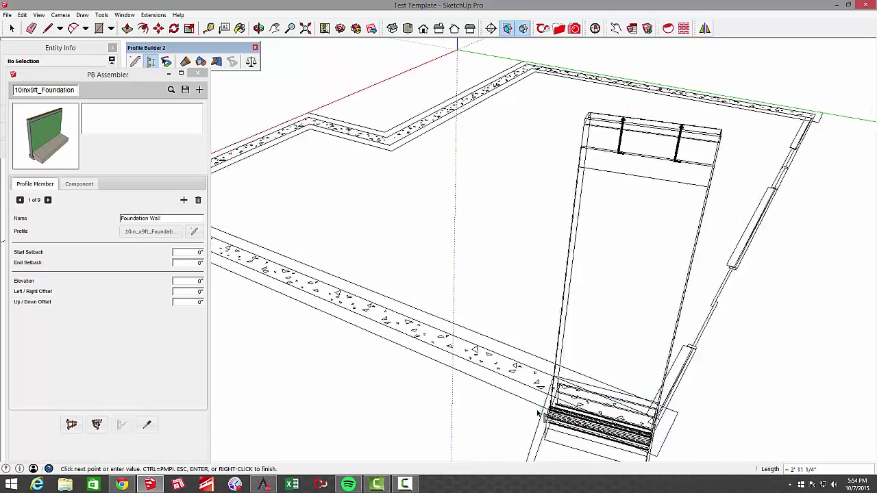
pyautogui.moveTo(537, 411); pyautogui.dragTo(429, 288, button='middle')
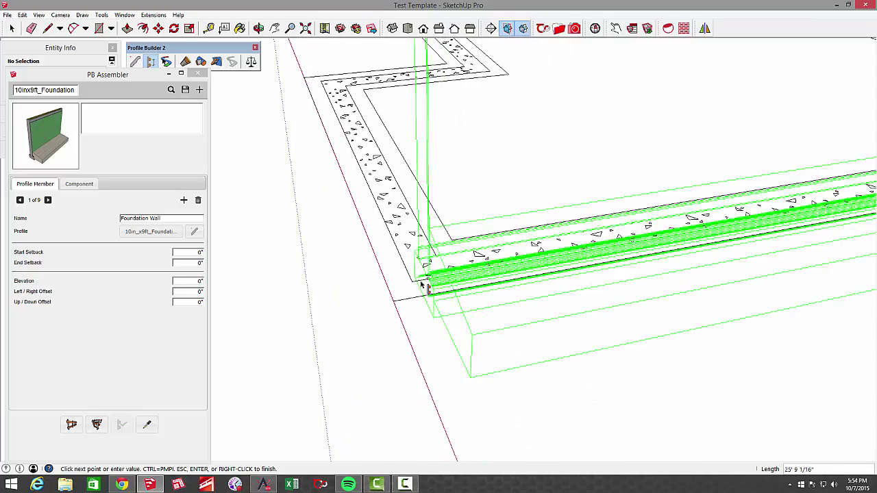
pyautogui.click(413, 283)
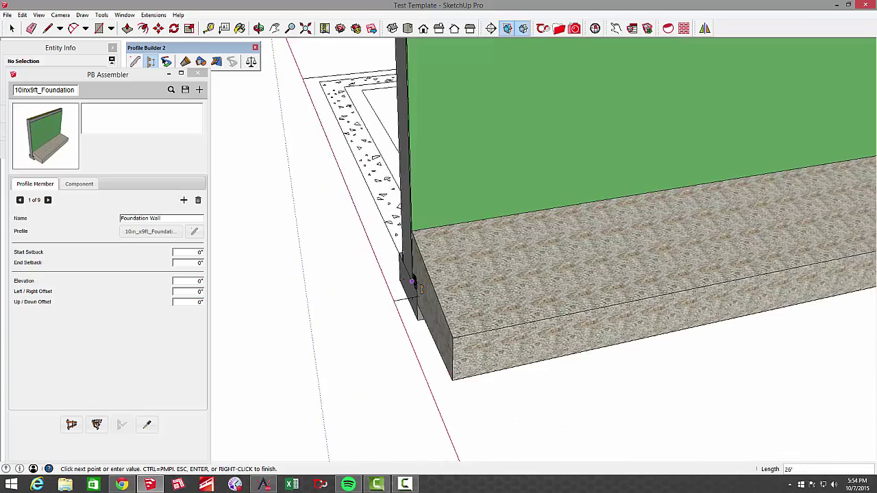
pyautogui.click(419, 287)
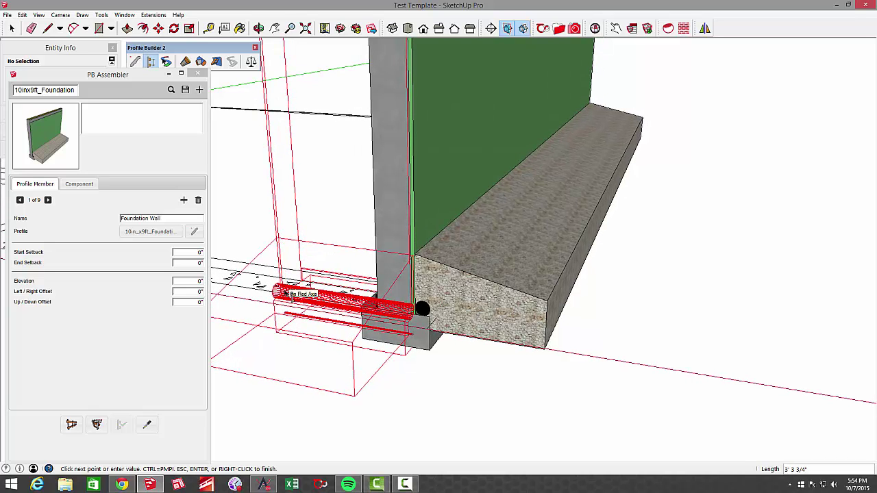
# - Continue the foundation assembly around the remaining outer corners of the plan to the far open end, finish the path and close PB Assembler
pyautogui.moveTo(286, 293); pyautogui.dragTo(296, 357, button='middle')
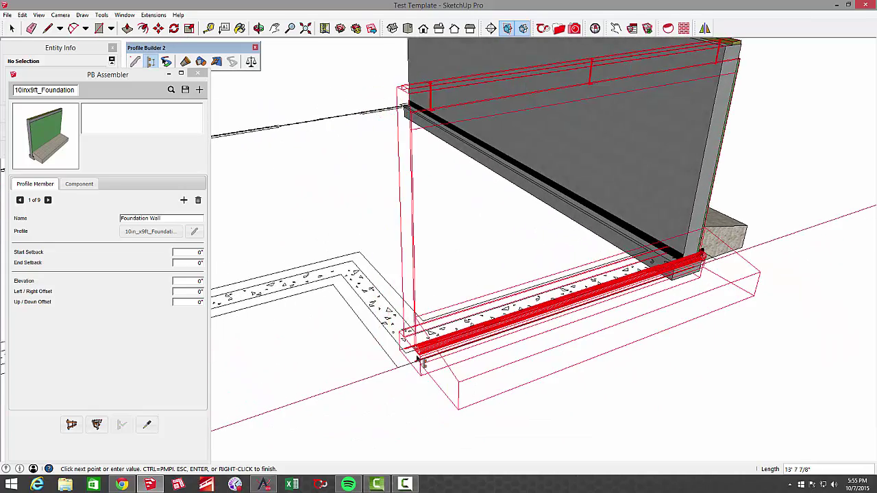
pyautogui.click(355, 295)
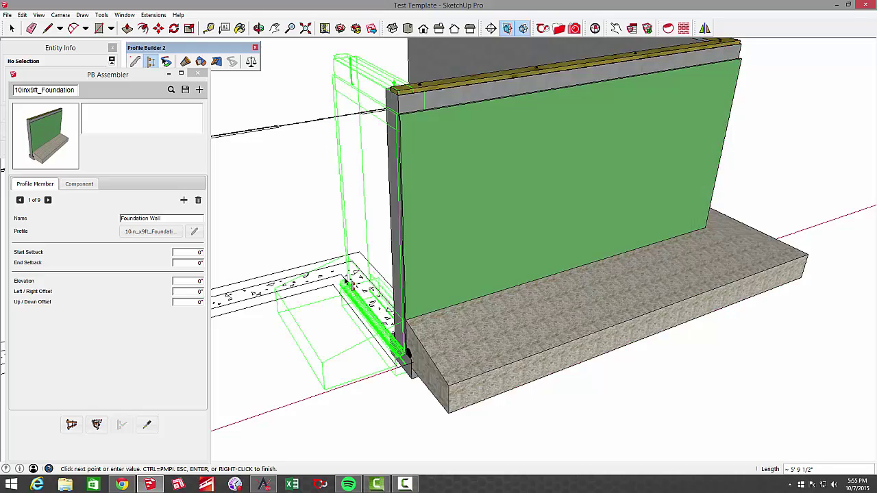
pyautogui.moveTo(334, 285); pyautogui.dragTo(363, 354, button='middle')
pyautogui.moveTo(346, 305); pyautogui.dragTo(350, 251, button='middle')
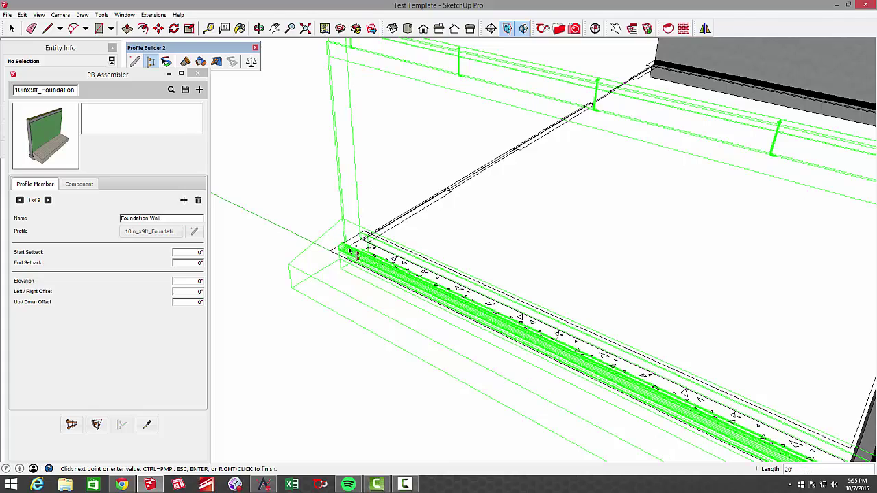
pyautogui.click(348, 251)
pyautogui.rightClick(348, 251)
pyautogui.click(372, 256)
pyautogui.scroll(-10, 395, 347)
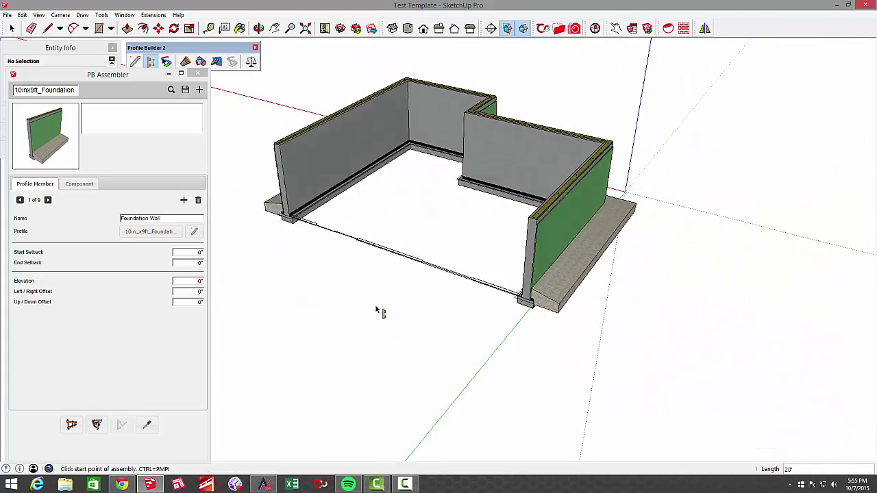
pyautogui.moveTo(394, 315); pyautogui.dragTo(488, 363, button='middle')
pyautogui.press('space')
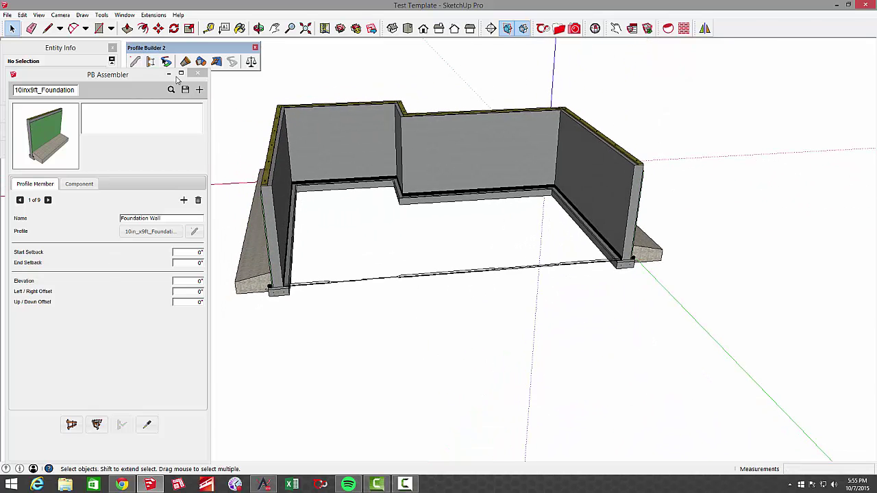
pyautogui.click(197, 73)
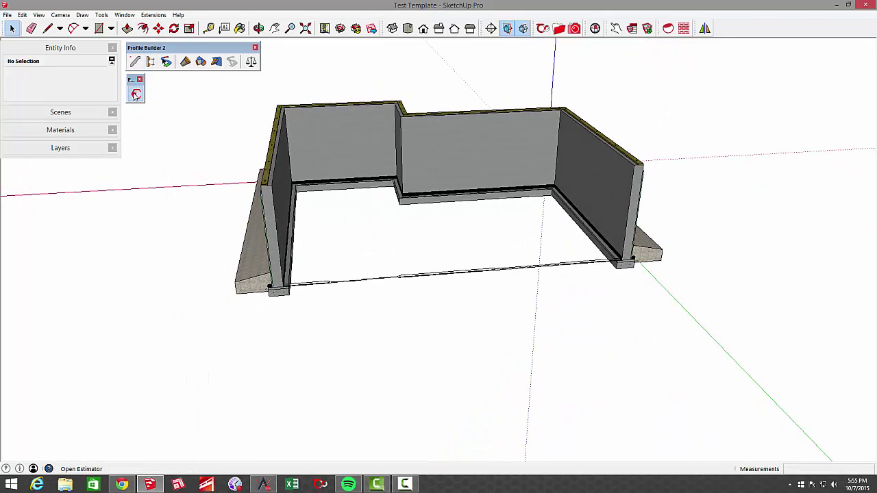
# - Open Estimator and select the foundation wall assembly to calculate its cost
pyautogui.click(136, 95)
pyautogui.moveTo(322, 226); pyautogui.dragTo(371, 225, button='middle')
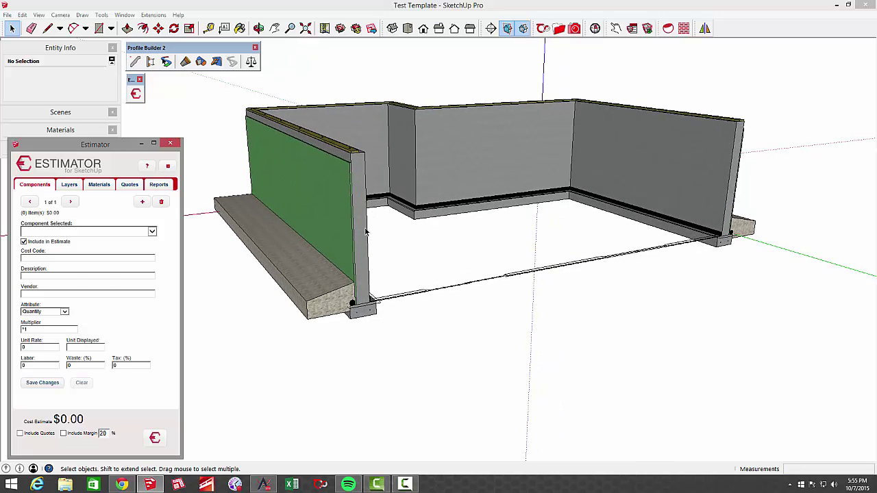
pyautogui.click(365, 233)
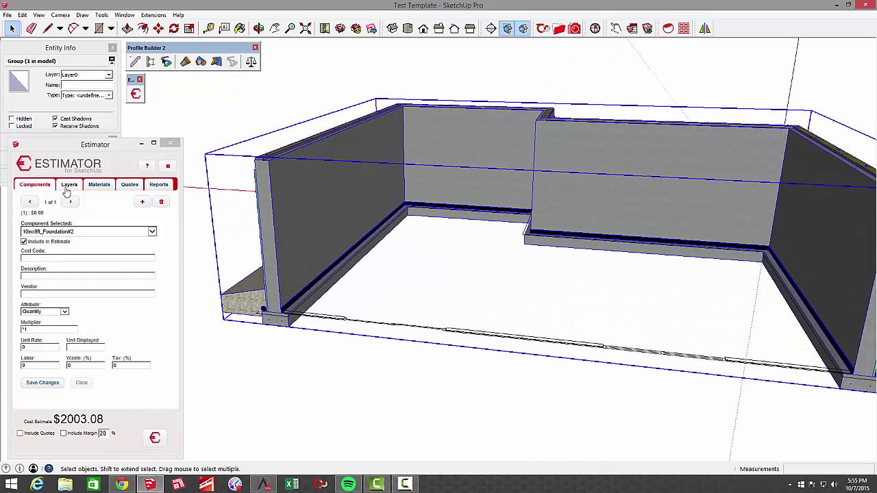
# - Examine the selected assembly's open end from several angles, covering the footing, drain, gravel, wall, waterproofing and sill plate
pyautogui.scroll(3, 397, 336)
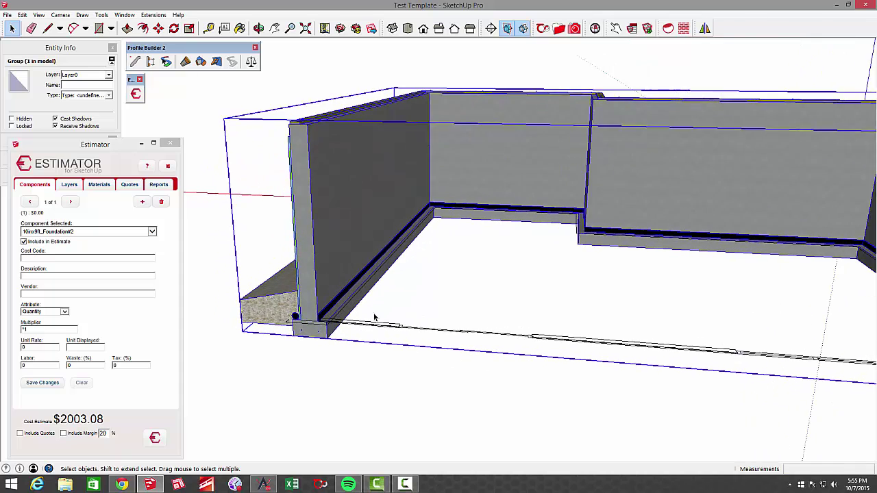
pyautogui.moveTo(372, 312); pyautogui.dragTo(365, 344, button='middle')
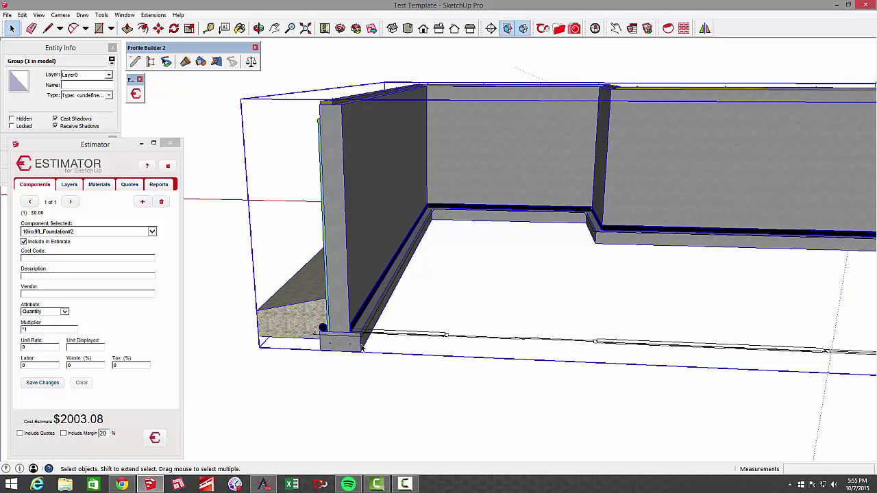
pyautogui.moveTo(361, 348); pyautogui.dragTo(375, 232, button='middle')
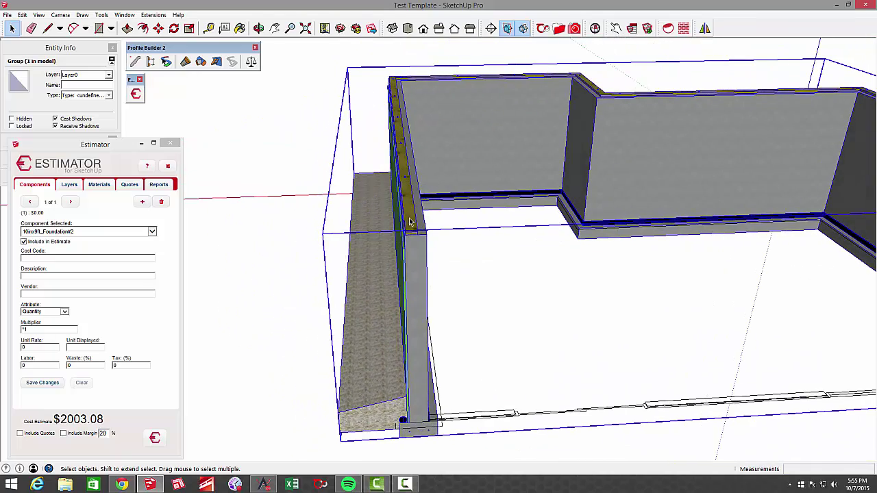
pyautogui.moveTo(422, 218); pyautogui.dragTo(528, 243, button='middle')
pyautogui.moveTo(431, 190); pyautogui.dragTo(438, 147, button='middle')
pyautogui.moveTo(546, 376); pyautogui.dragTo(471, 363, button='middle')
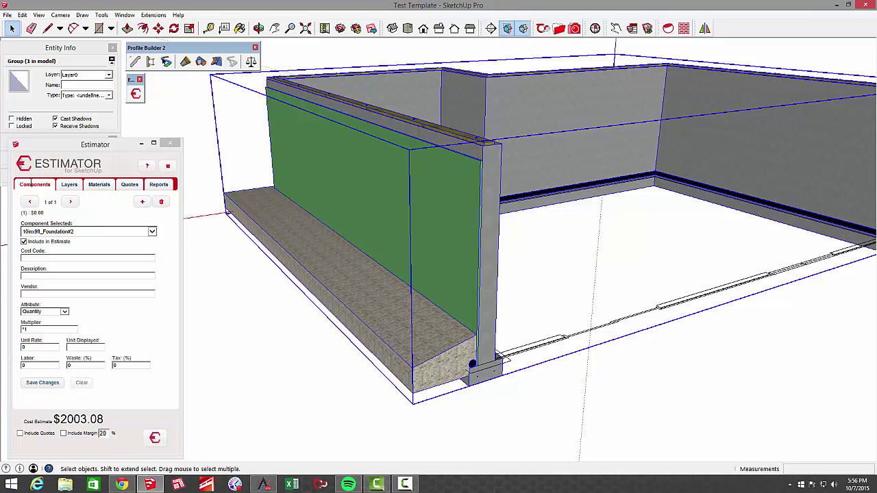
pyautogui.scroll(4, 520, 396)
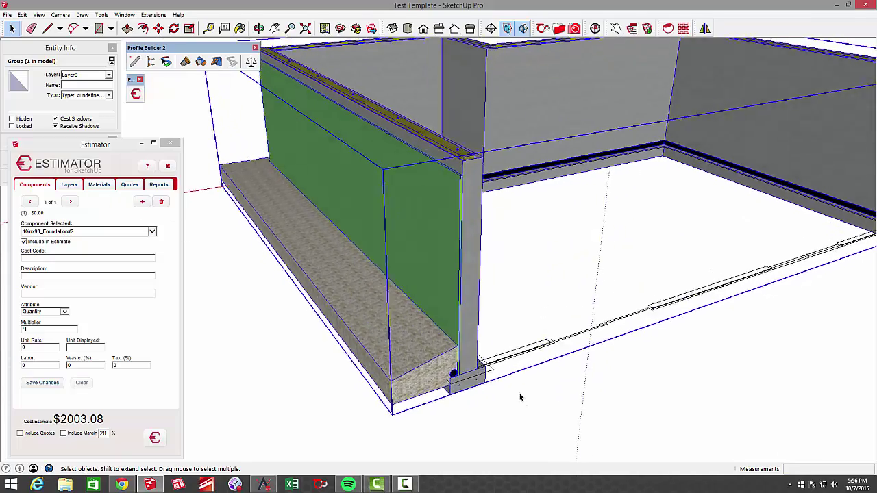
pyautogui.scroll(-4, 520, 397)
pyautogui.scroll(4, 549, 425)
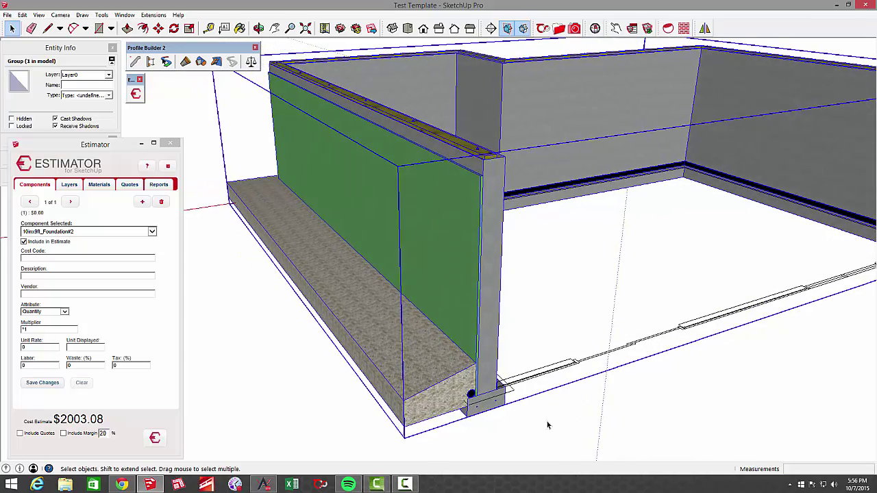
# - Clear the selection and inspect the green waterproofing layer along the outside of the 26' wall
pyautogui.click(547, 424)
pyautogui.moveTo(482, 343); pyautogui.dragTo(479, 268, button='middle')
pyautogui.scroll(-1, 415, 244)
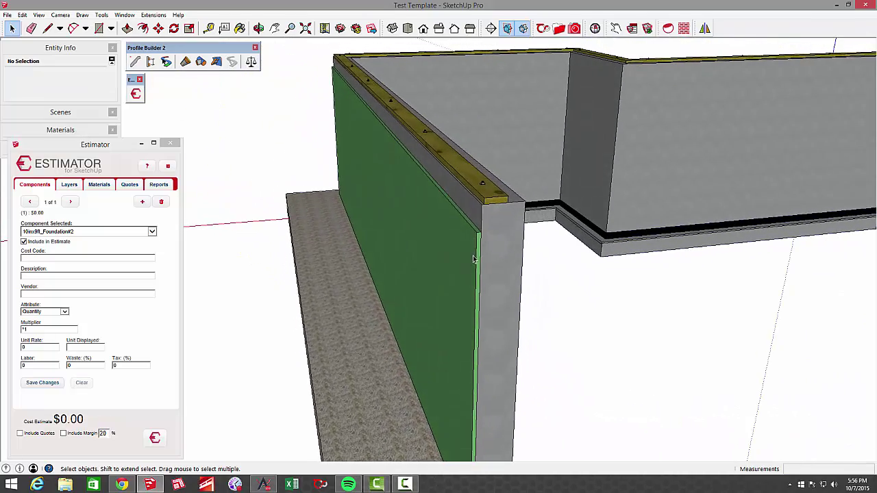
pyautogui.scroll(-5, 473, 257)
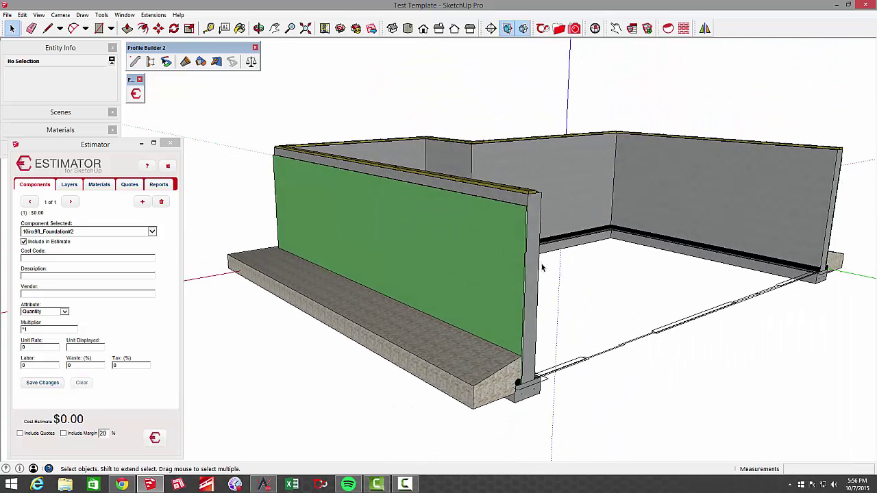
pyautogui.moveTo(522, 285); pyautogui.dragTo(526, 273, button='middle')
pyautogui.scroll(2, 506, 267)
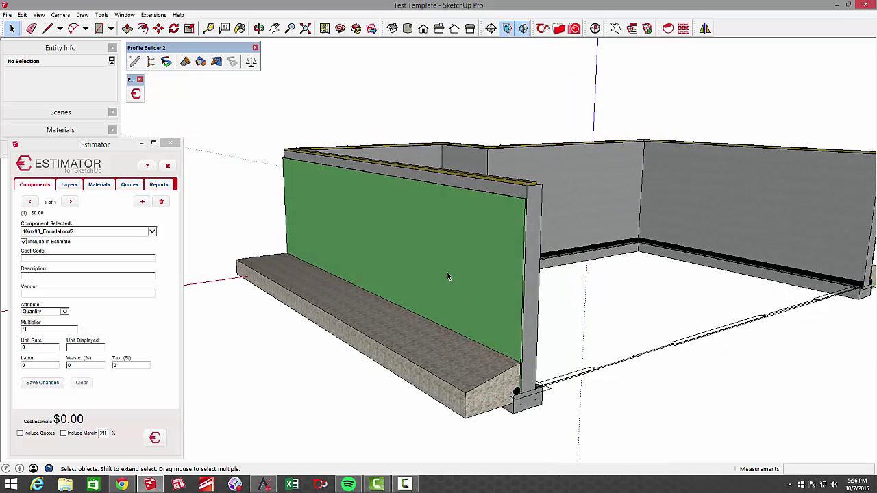
pyautogui.moveTo(522, 204)
pyautogui.mouseDown(button='middle')
pyautogui.moveTo(511, 211)
pyautogui.moveTo(516, 206)
pyautogui.mouseUp(button='middle')
pyautogui.scroll(1, 520, 200)
pyautogui.scroll(2, 515, 187)
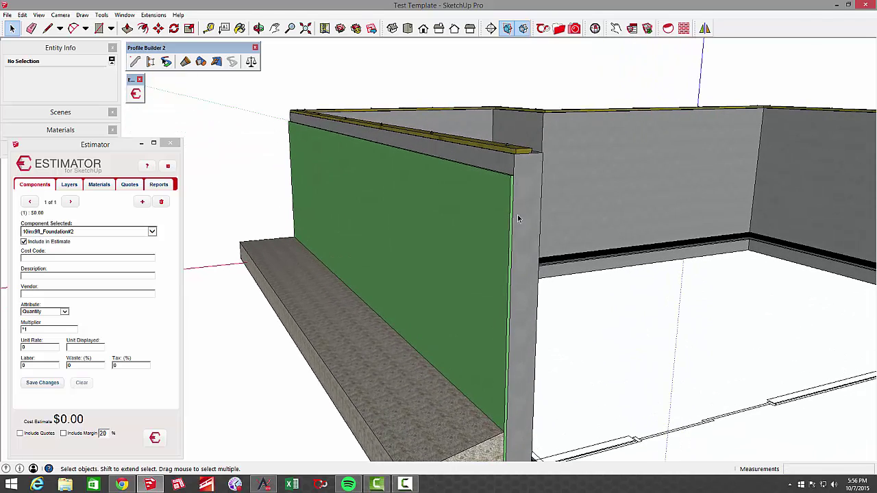
# - Open the assembly's waterproofing for editing and draw a diagonal line across the 26' wall's outer face from its open end's bottom corner
pyautogui.scroll(2, 585, 376)
pyautogui.scroll(4, 528, 354)
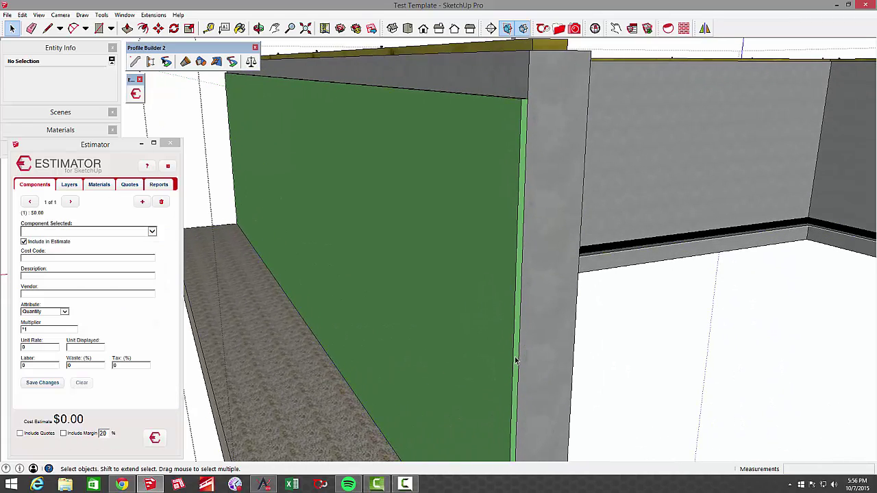
pyautogui.scroll(-3, 515, 360)
pyautogui.scroll(2, 331, 314)
pyautogui.moveTo(466, 424); pyautogui.dragTo(510, 379, button='middle')
pyautogui.press('l')
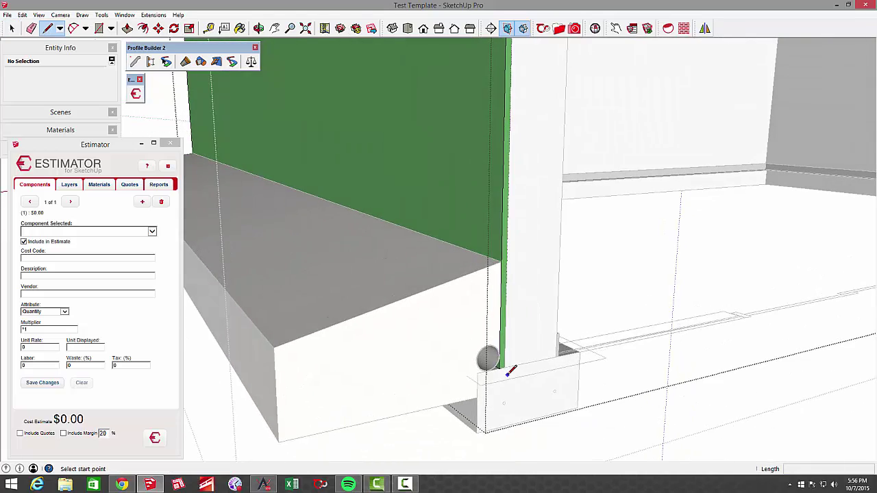
pyautogui.click(500, 368)
pyautogui.scroll(-3, 500, 356)
pyautogui.moveTo(493, 331); pyautogui.dragTo(463, 317, button='middle')
pyautogui.scroll(-3, 439, 313)
pyautogui.scroll(3, 384, 312)
pyautogui.moveTo(347, 314); pyautogui.dragTo(481, 381, button='middle')
pyautogui.click(341, 368)
# - Push the upper waterproofing face above the diagonal 1" inward on the 26' wall to cut it away
pyautogui.press('p')
pyautogui.click(418, 379)
pyautogui.click(437, 378)
# - Draw a diagonal line across the opposite 20' wall's waterproofing, from the open end's bottom corner to near the far top corner
pyautogui.scroll(-4, 439, 379)
pyautogui.scroll(5, 466, 380)
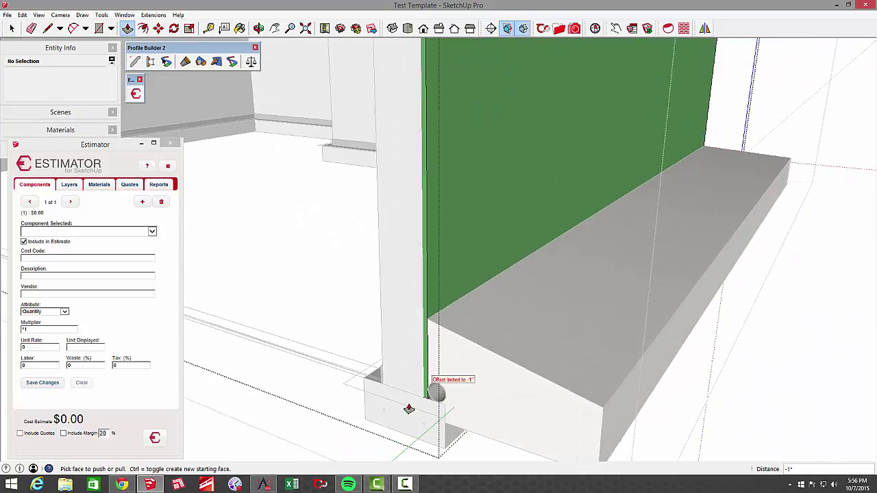
pyautogui.press('l')
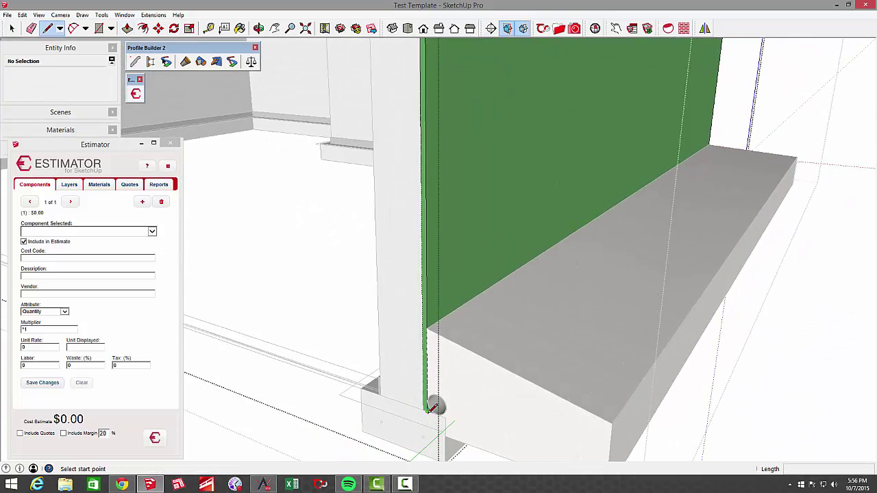
pyautogui.click(430, 406)
pyautogui.moveTo(431, 402); pyautogui.dragTo(495, 382, button='middle')
pyautogui.scroll(-1, 582, 274)
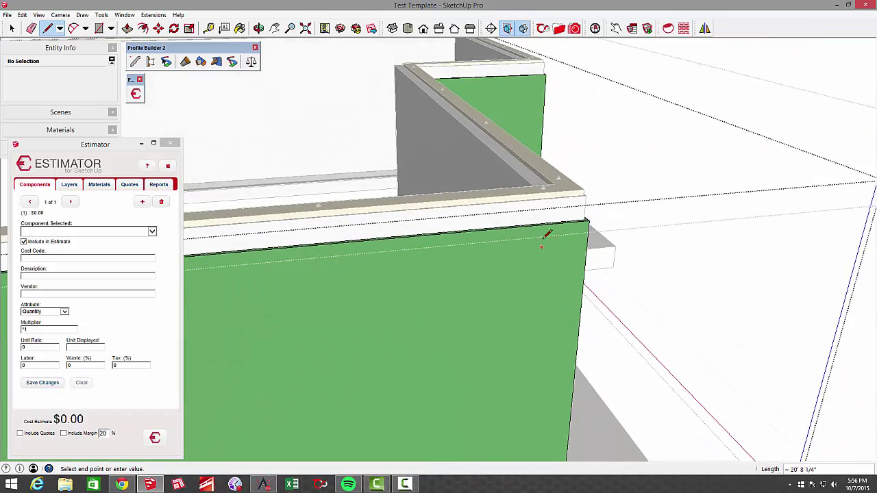
pyautogui.click(548, 224)
# - Push the waterproofing face above the diagonal 1" inward on the 20' wall to cut it away
pyautogui.scroll(1, 487, 267)
pyautogui.moveTo(491, 264); pyautogui.dragTo(443, 327, button='middle')
pyautogui.press('space')
pyautogui.click(441, 339)
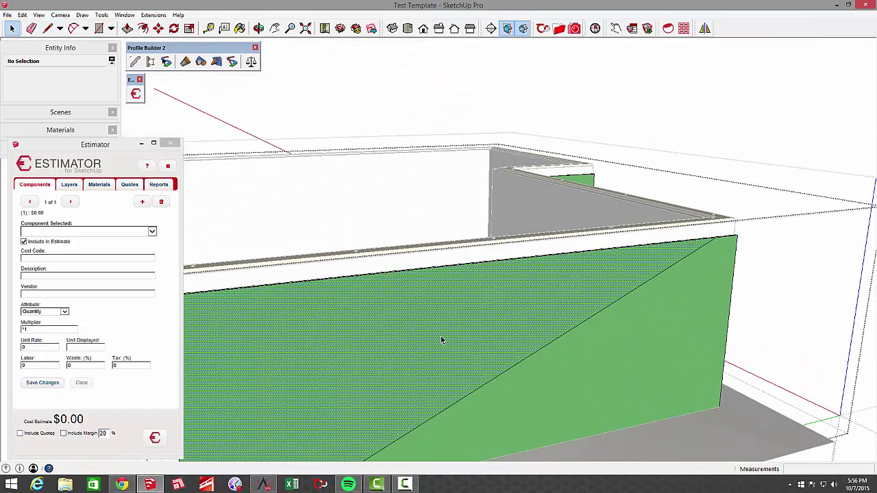
pyautogui.press('p')
pyautogui.click(437, 339)
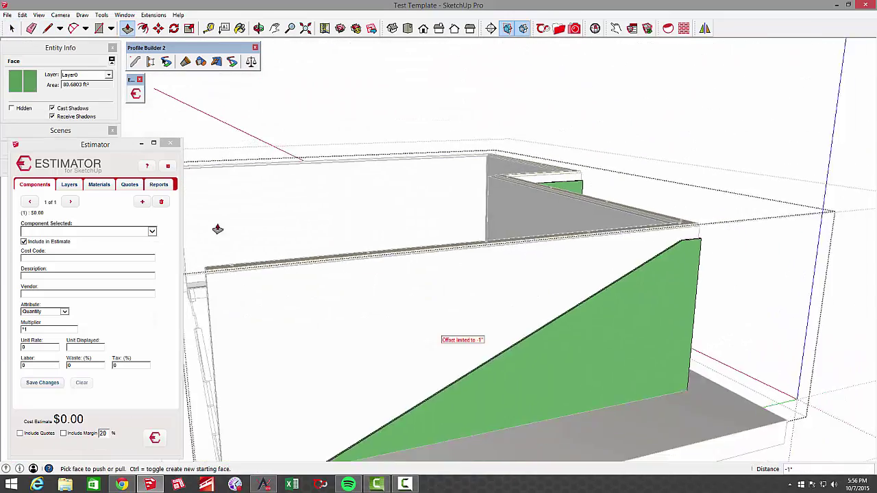
pyautogui.scroll(-3, 214, 223)
pyautogui.press('space')
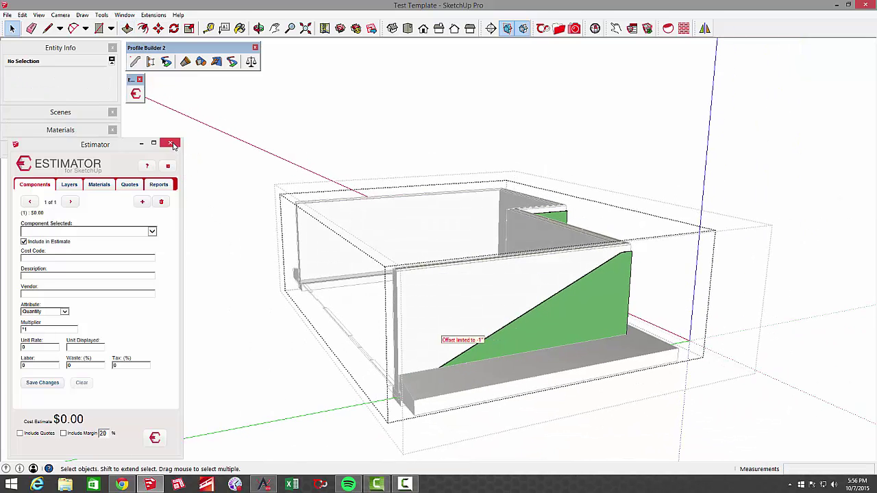
# - Close Estimator and paint the first remaining waterproofing faces with the Waterproofing material from the EXTERIOR_FINISHES collection
pyautogui.click(170, 142)
pyautogui.click(58, 130)
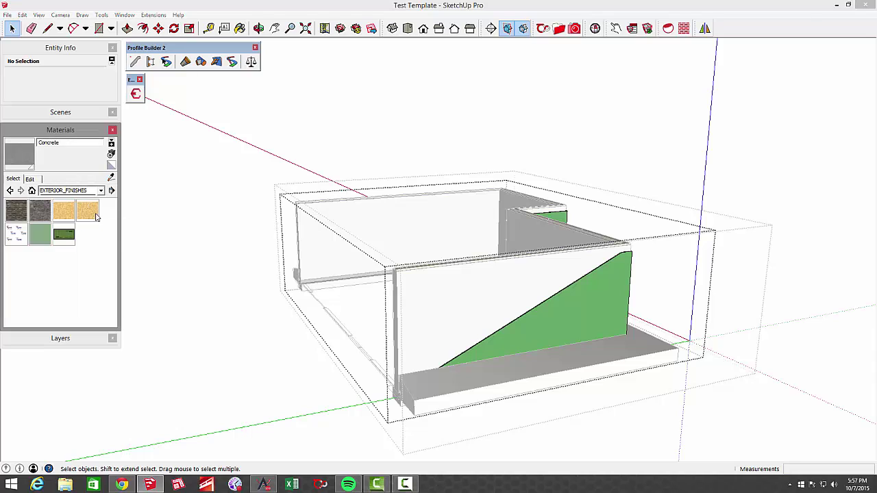
pyautogui.click(42, 236)
pyautogui.moveTo(485, 346); pyautogui.dragTo(273, 340, button='middle')
pyautogui.click(270, 345)
pyautogui.click(289, 343)
# - Paint the remaining green faces around the jogged corner and along the other outer walls with the Waterproofing material
pyautogui.scroll(3, 362, 315)
pyautogui.click(355, 296)
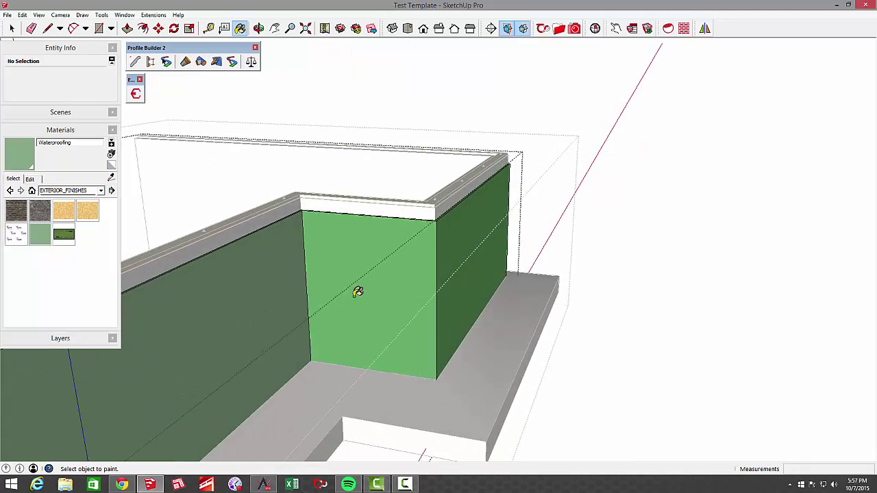
pyautogui.moveTo(445, 295); pyautogui.dragTo(308, 294, button='middle')
pyautogui.click(419, 297)
pyautogui.moveTo(494, 302); pyautogui.dragTo(370, 309, button='middle')
pyautogui.scroll(-3, 502, 313)
pyautogui.moveTo(493, 308); pyautogui.dragTo(333, 309, button='middle')
pyautogui.press('space')
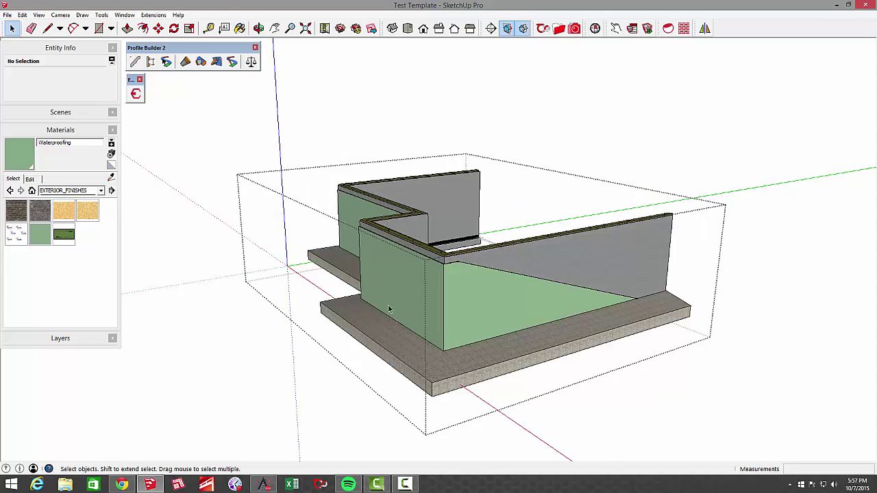
# - Select the foundation's waterproofing group, review the Waterproofing material's cost entry in Estimator, and close Estimator
pyautogui.click(441, 310)
pyautogui.scroll(4, 463, 307)
pyautogui.click(469, 313)
pyautogui.scroll(-5, 469, 313)
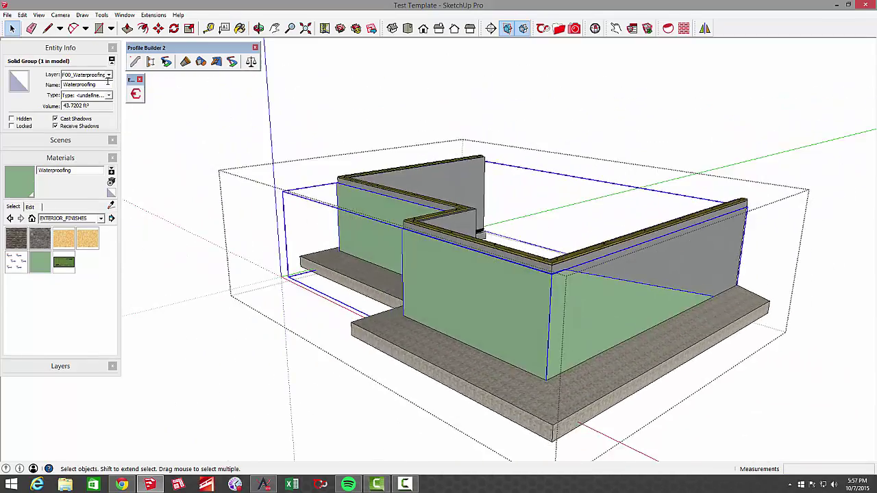
pyautogui.click(136, 94)
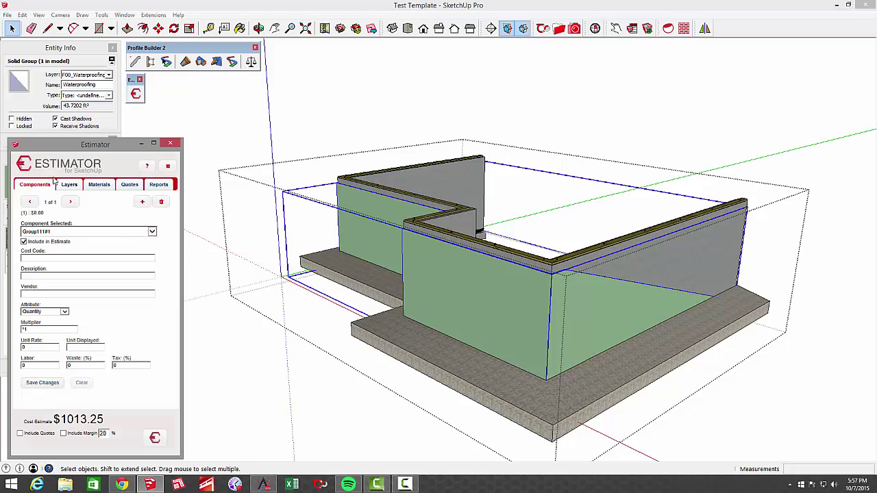
pyautogui.click(97, 188)
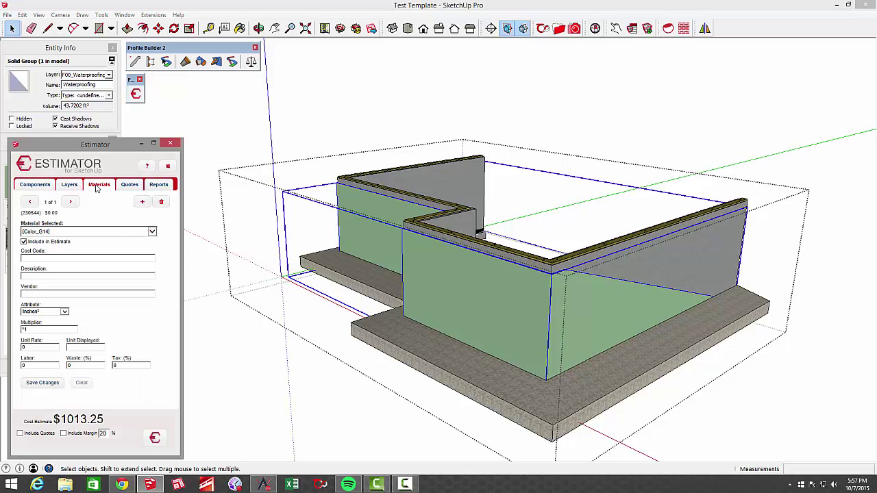
pyautogui.click(90, 235)
pyautogui.click(61, 241)
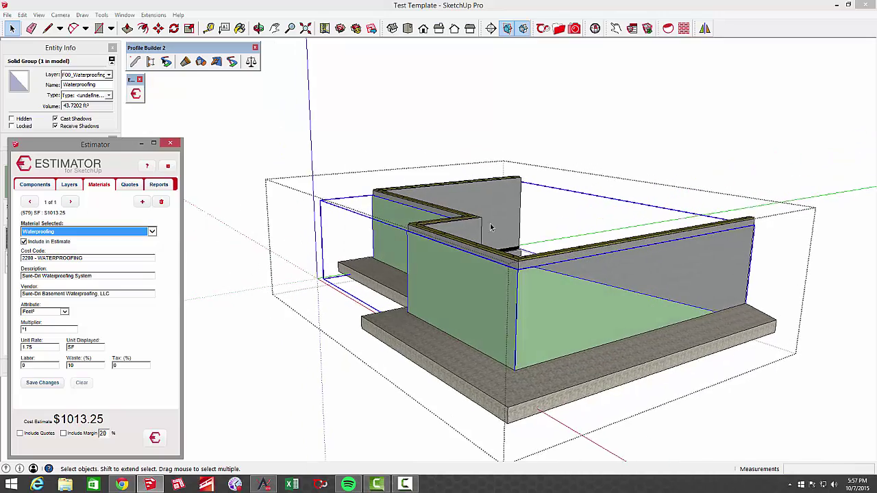
pyautogui.click(172, 144)
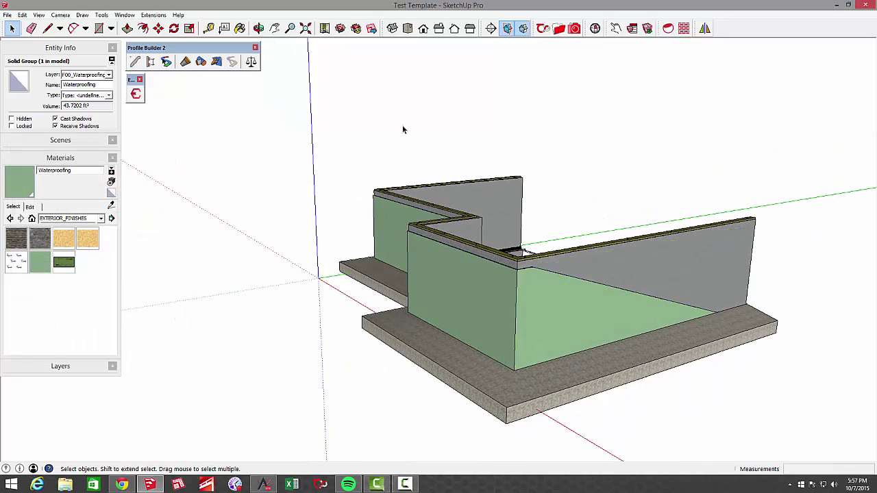
# - Load the Stem Wall assembly from the Foundations library into Profile Builder's assembler
pyautogui.click(150, 62)
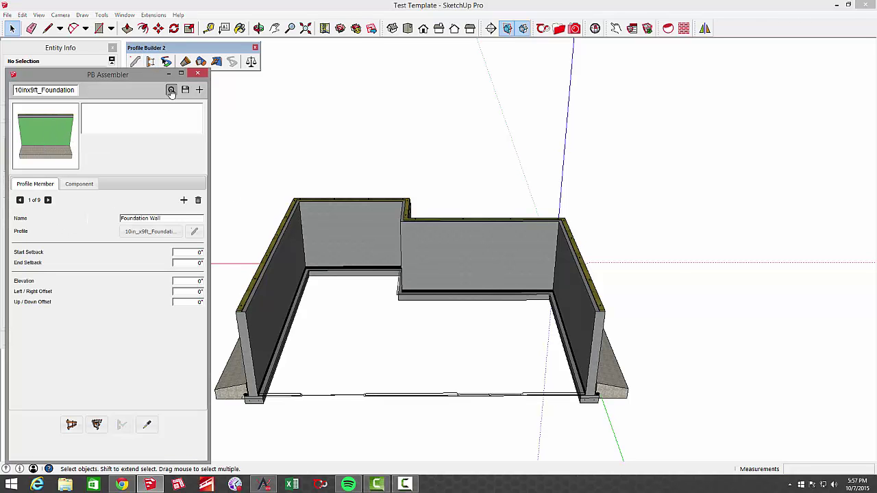
pyautogui.click(171, 91)
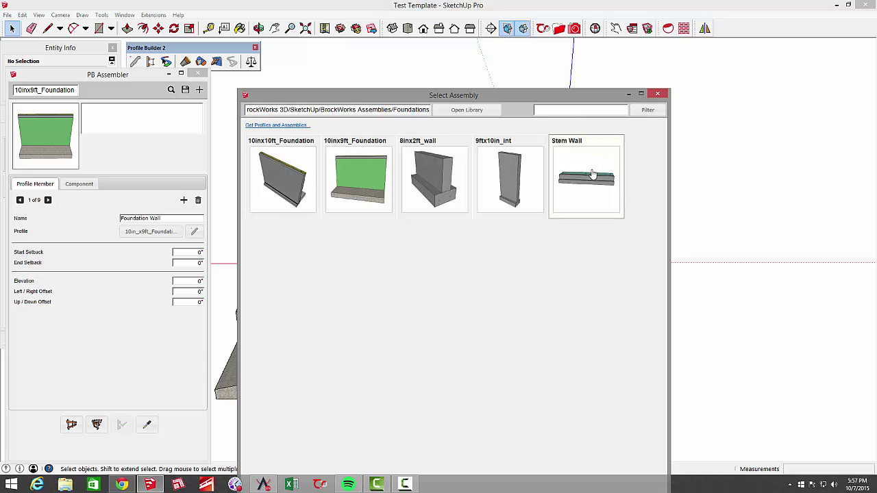
pyautogui.doubleClick(593, 176)
# - Build a 30' Stem Wall assembly across the foundation's open side, starting at the inner bottom corner of the 20' wall's end
pyautogui.click(71, 425)
pyautogui.scroll(5, 616, 438)
pyautogui.scroll(3, 603, 425)
pyautogui.click(635, 390)
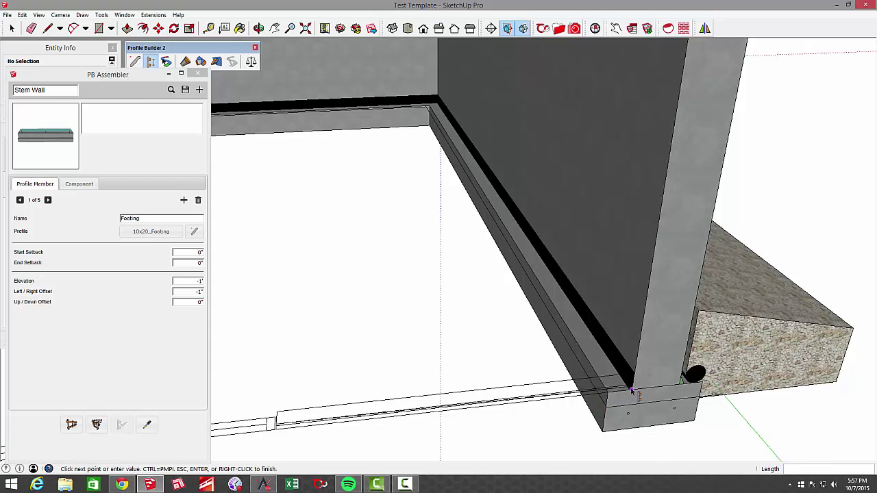
pyautogui.scroll(-2, 575, 391)
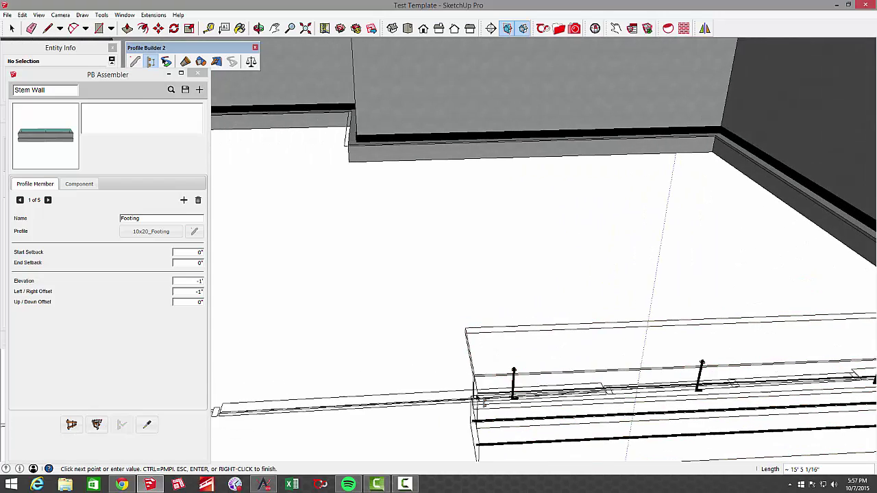
pyautogui.moveTo(477, 401); pyautogui.dragTo(423, 371, button='middle')
pyautogui.write("30'")
pyautogui.press('Return')
pyautogui.rightClick(422, 370)
pyautogui.click(440, 376)
pyautogui.scroll(-2, 442, 377)
pyautogui.moveTo(442, 377); pyautogui.dragTo(655, 316, button='middle')
pyautogui.press('space')
# - Draw a floor rectangle about 19' 1 1/2" by 17' 8" from the wall's open-end inner corner to the jog corner
pyautogui.scroll(-2, 479, 326)
pyautogui.scroll(8, 655, 312)
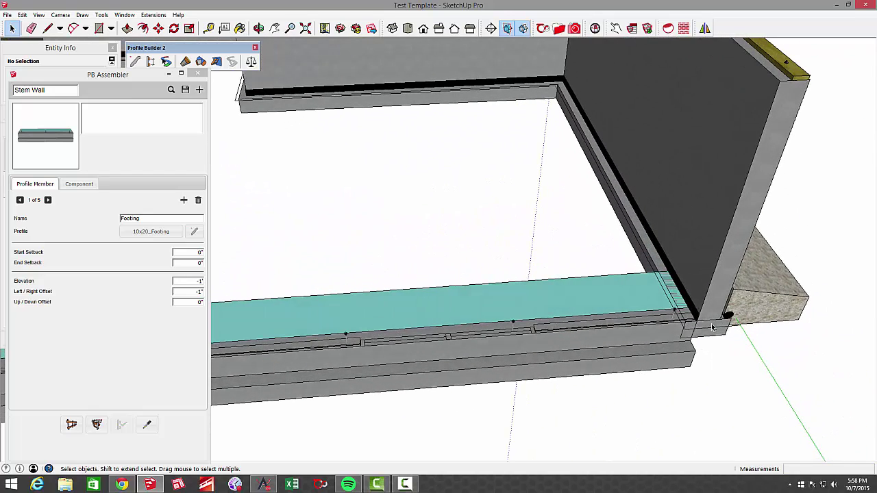
pyautogui.press('r')
pyautogui.scroll(5, 716, 319)
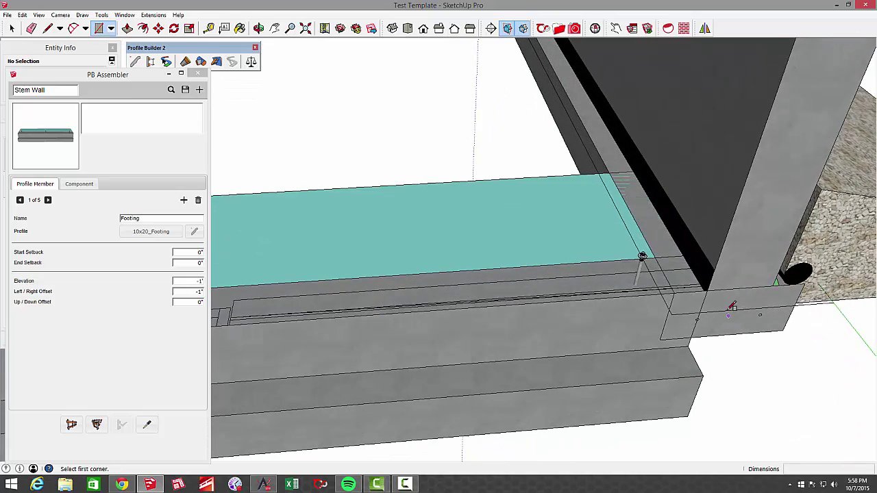
pyautogui.click(706, 290)
pyautogui.scroll(6, 524, 271)
pyautogui.keyDown('shift'); pyautogui.moveTo(513, 226); pyautogui.dragTo(610, 313, button='middle'); pyautogui.keyUp('shift')
pyautogui.scroll(2, 610, 312)
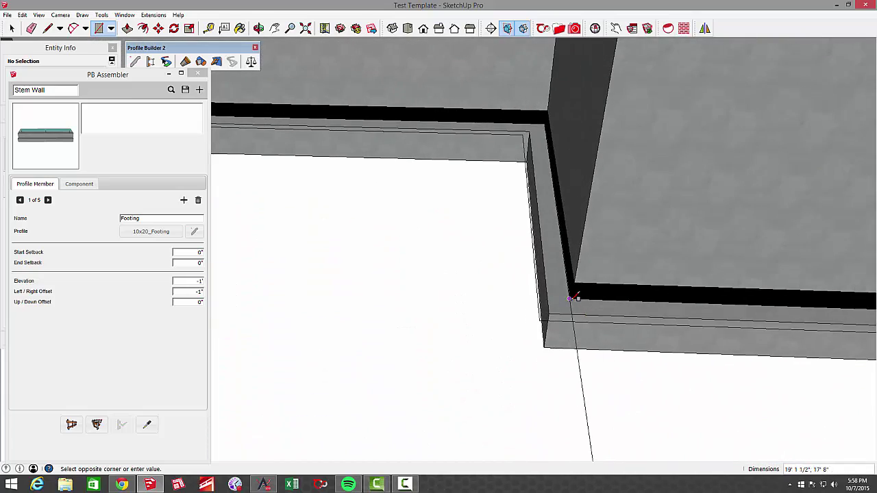
pyautogui.click(577, 297)
# - Draw a second rectangle over the remaining floor area, from the recessed wall's inner corner to the stem wall side
pyautogui.keyDown('shift'); pyautogui.moveTo(556, 195); pyautogui.dragTo(556, 228, button='middle'); pyautogui.keyUp('shift')
pyautogui.scroll(2, 552, 134)
pyautogui.keyDown('shift'); pyautogui.moveTo(551, 135); pyautogui.dragTo(623, 155, button='middle'); pyautogui.keyUp('shift')
pyautogui.click(605, 235)
pyautogui.scroll(-4, 605, 235)
pyautogui.scroll(-2, 522, 276)
pyautogui.moveTo(438, 349); pyautogui.dragTo(464, 313, button='middle')
pyautogui.keyDown('shift'); pyautogui.moveTo(274, 432); pyautogui.dragTo(448, 317, button='middle'); pyautogui.keyUp('shift')
pyautogui.scroll(3, 452, 313)
pyautogui.click(430, 304)
pyautogui.scroll(-8, 479, 322)
pyautogui.press('space')
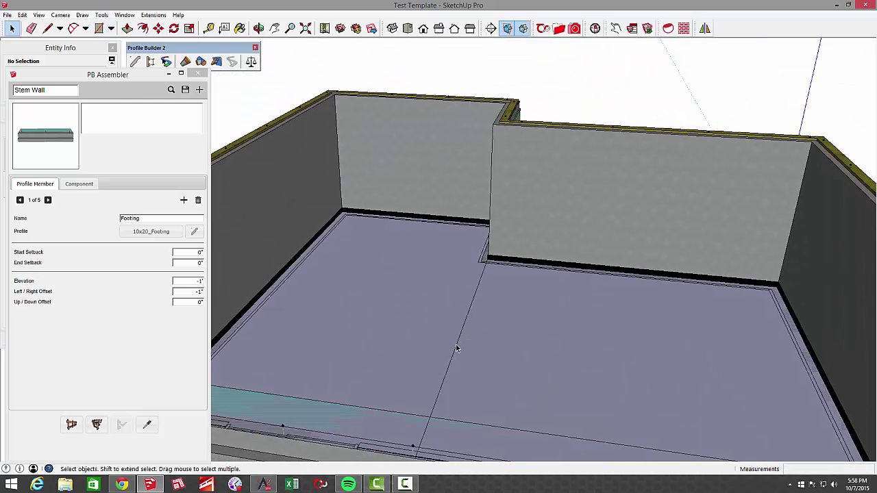
# - Delete the line between the two floor rectangles and pull the merged floor face up to form a slab
pyautogui.click(456, 348)
pyautogui.press('Delete')
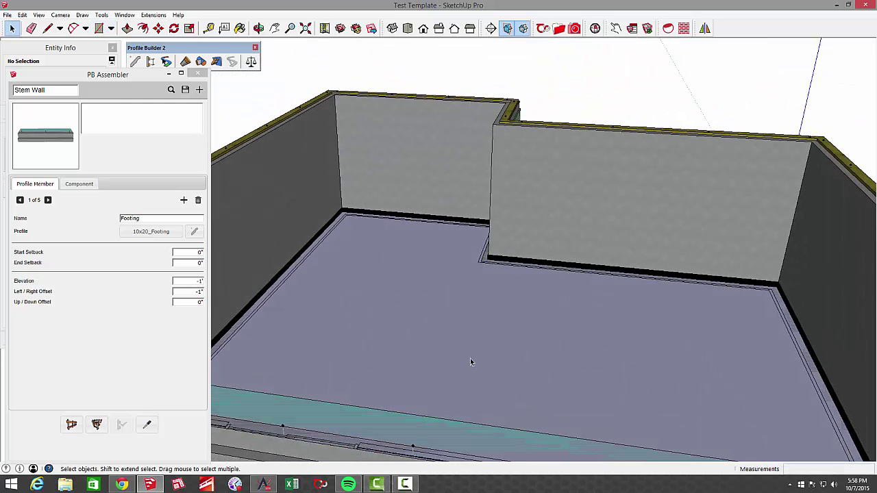
pyautogui.press('p')
pyautogui.click(478, 364)
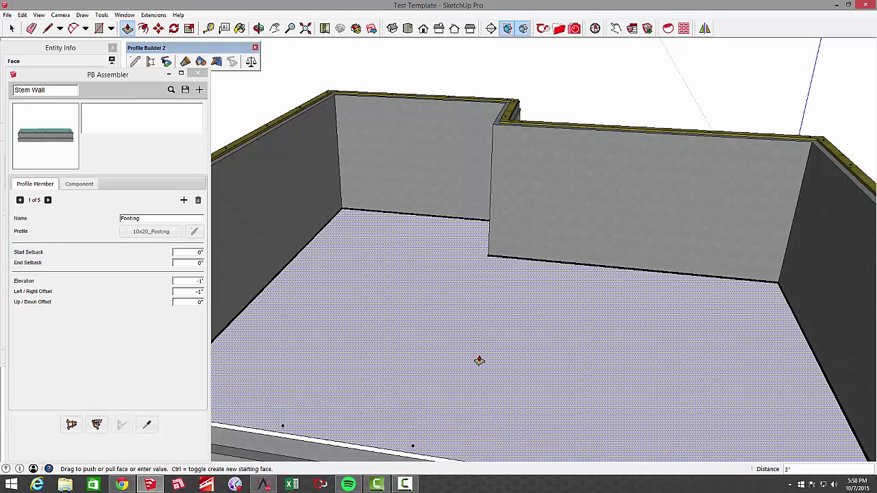
pyautogui.press('Return')
pyautogui.moveTo(480, 361); pyautogui.dragTo(446, 328, button='middle')
# - Select the whole slab solid and paint it with the Concrete material
pyautogui.press('space')
pyautogui.click(452, 284)
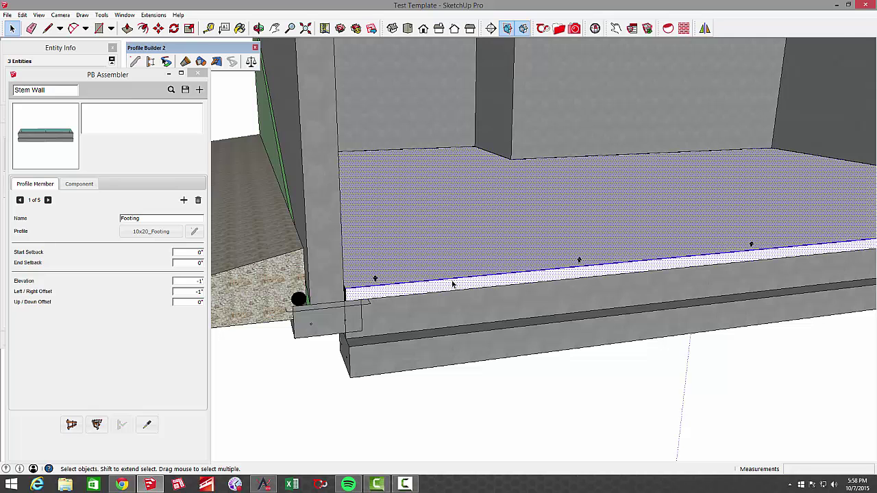
pyautogui.tripleClick(452, 282)
pyautogui.press('b')
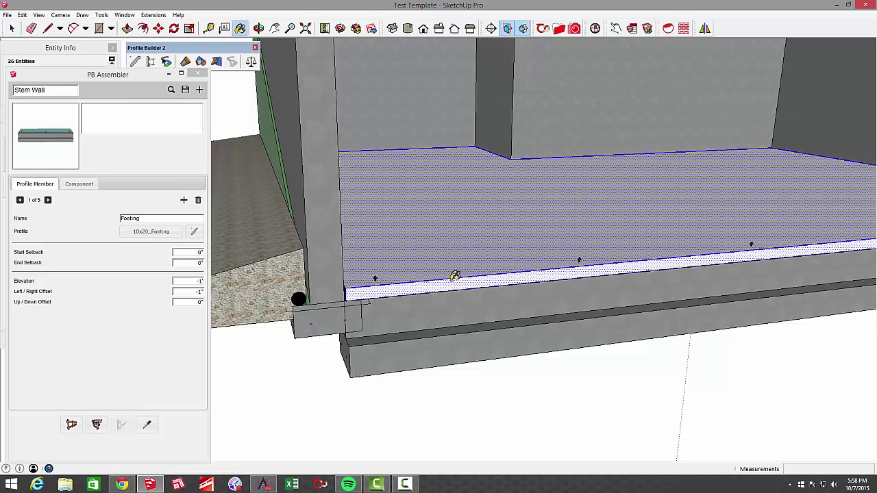
pyautogui.click(466, 260)
pyautogui.scroll(-3, 497, 257)
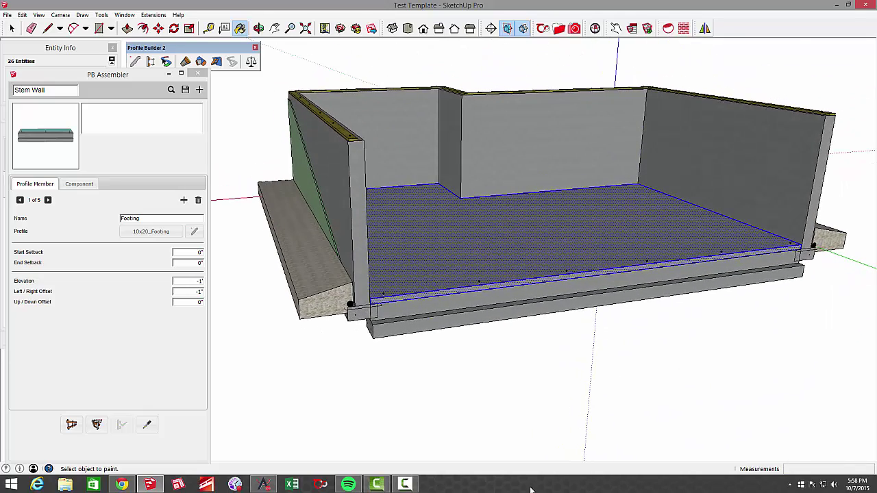
# - Make the selected slab geometry a component named slab, replacing the existing definition of that name
pyautogui.press('g')
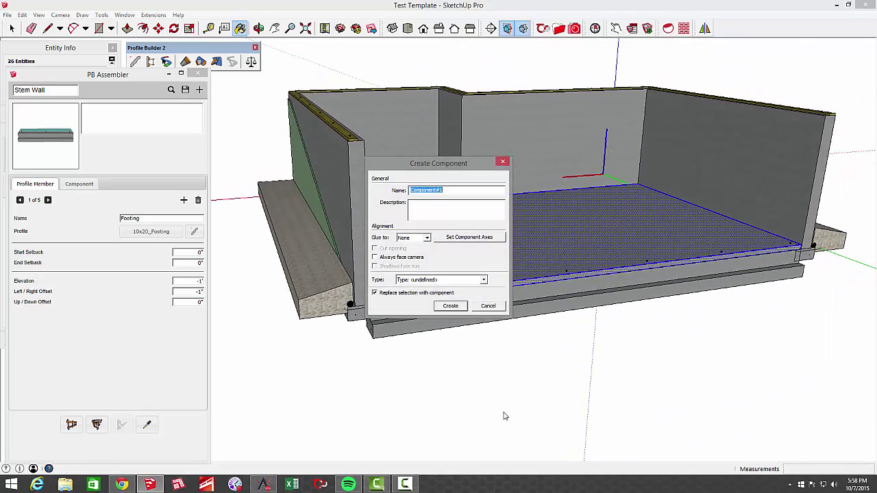
pyautogui.write('slab')
pyautogui.click(450, 306)
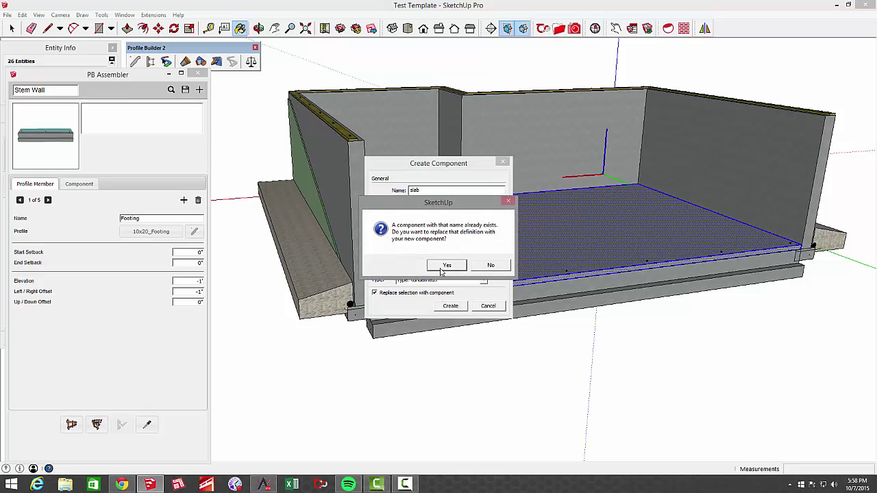
pyautogui.click(443, 265)
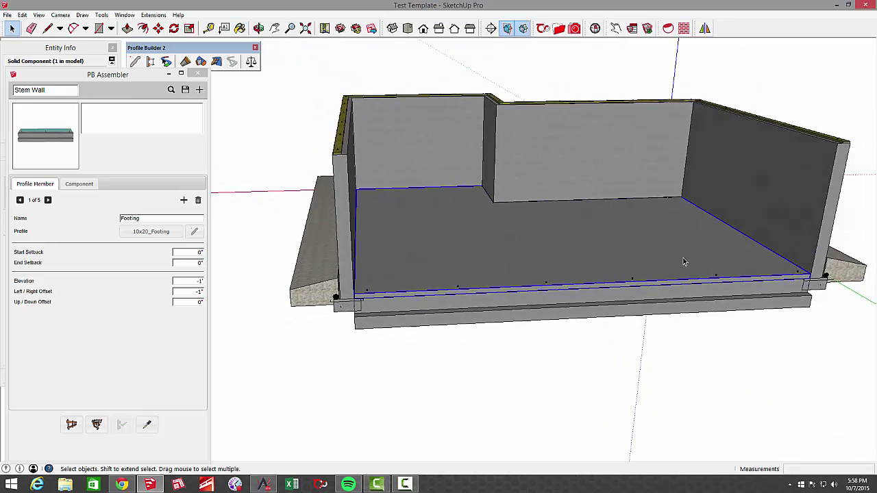
# - Move the assembler window out of the way and assign the slab component to the F00_Basement Slab layer
pyautogui.click(182, 74)
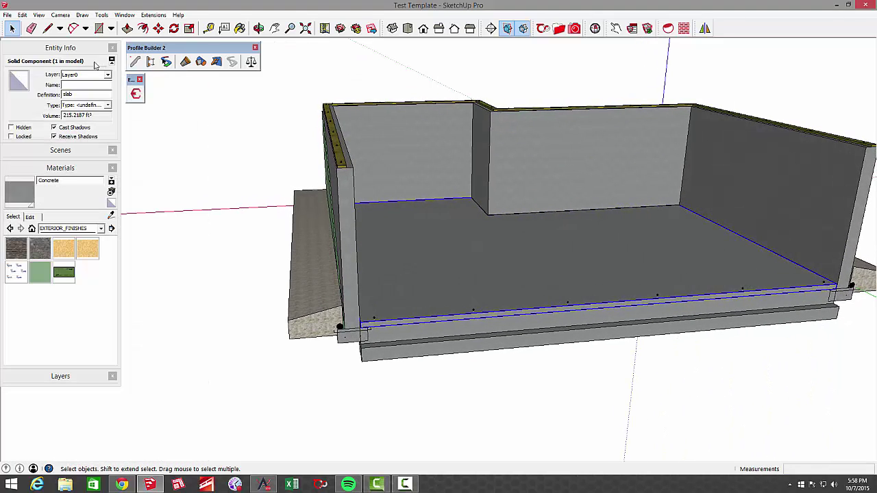
pyautogui.click(80, 76)
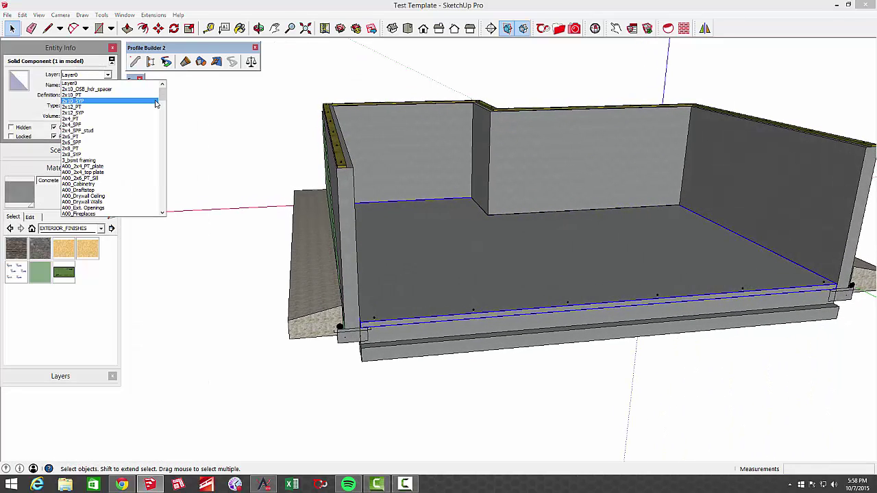
pyautogui.moveTo(165, 101); pyautogui.dragTo(160, 168)
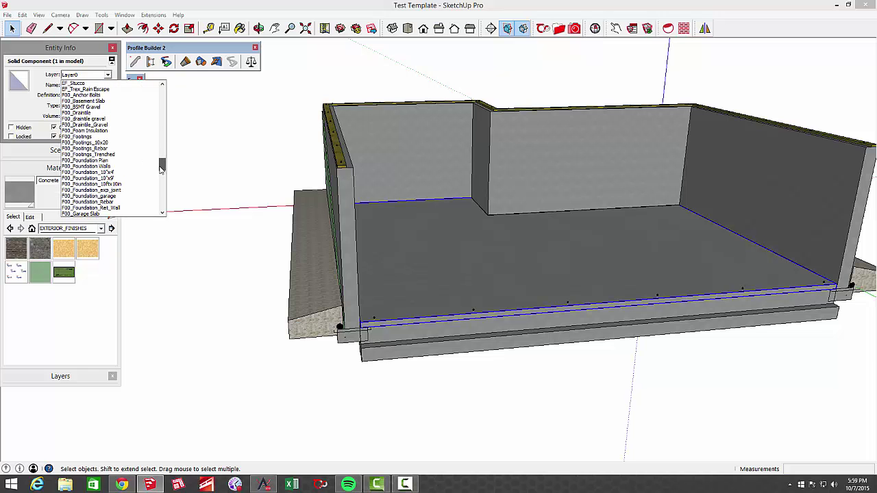
pyautogui.click(100, 102)
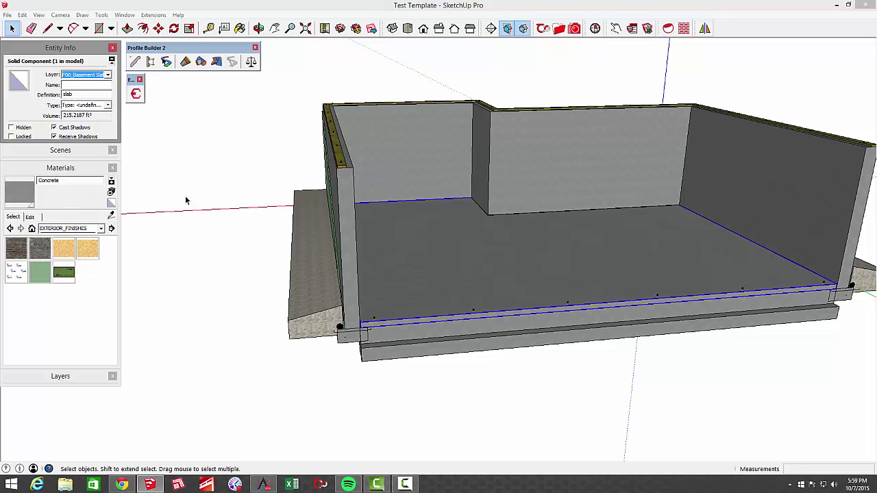
pyautogui.click(231, 250)
# - Open Estimator and select the slab component in the model
pyautogui.scroll(-1, 346, 212)
pyautogui.moveTo(450, 301); pyautogui.dragTo(449, 293, button='middle')
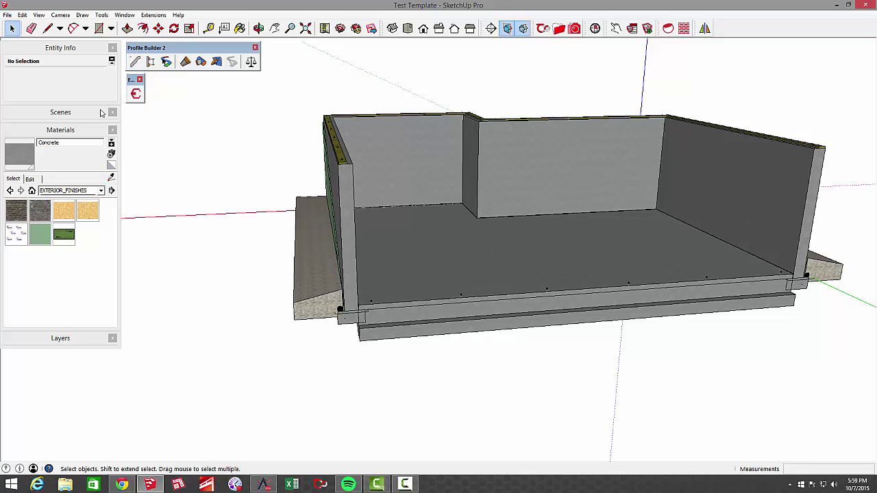
pyautogui.click(88, 130)
pyautogui.click(135, 94)
pyautogui.scroll(1, 396, 304)
pyautogui.scroll(2, 396, 304)
pyautogui.click(401, 285)
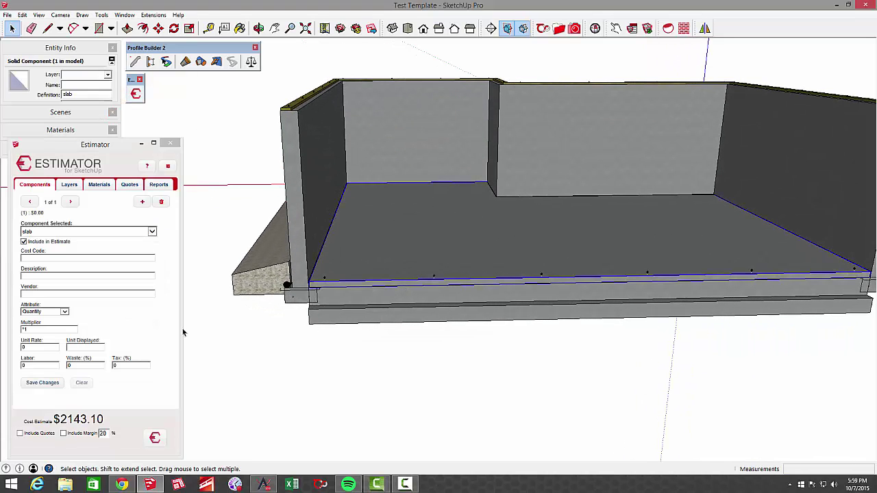
# - Examine each cost entry attached to the F00_Basement Slab layer in Estimator, from concrete labor through formwork
pyautogui.click(72, 188)
pyautogui.click(32, 204)
pyautogui.click(33, 203)
pyautogui.click(32, 203)
pyautogui.click(33, 204)
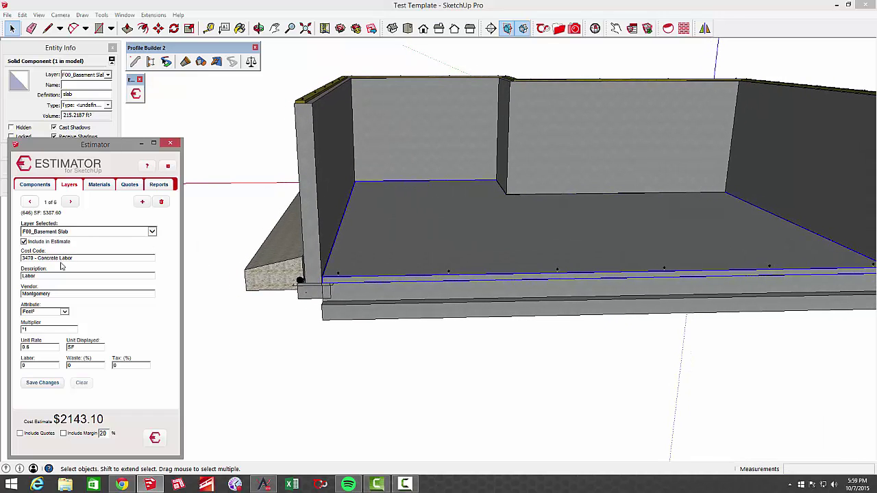
pyautogui.click(70, 203)
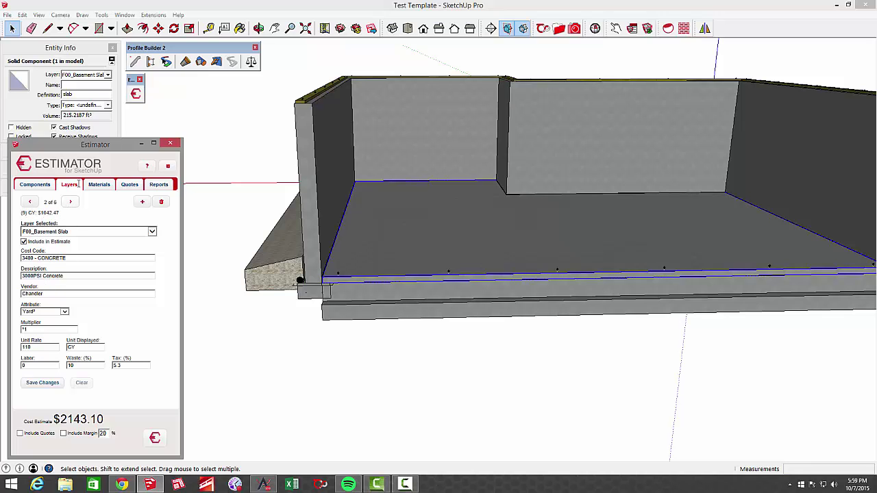
pyautogui.click(70, 201)
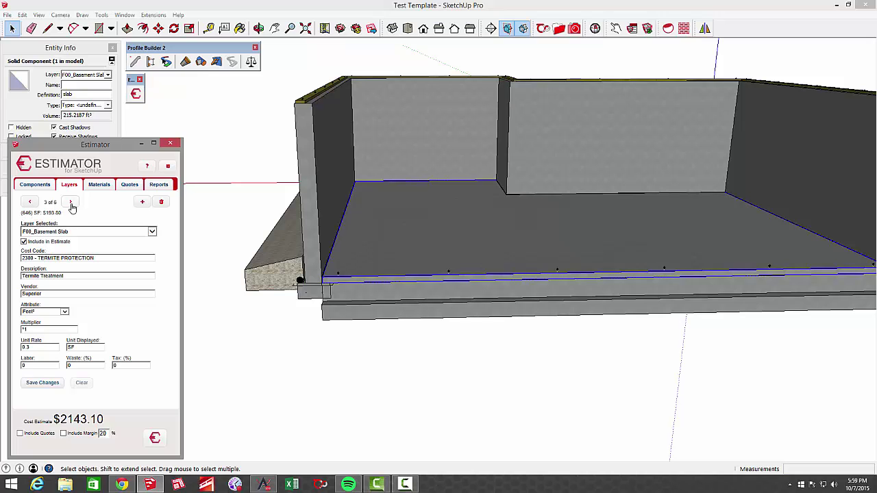
pyautogui.click(70, 201)
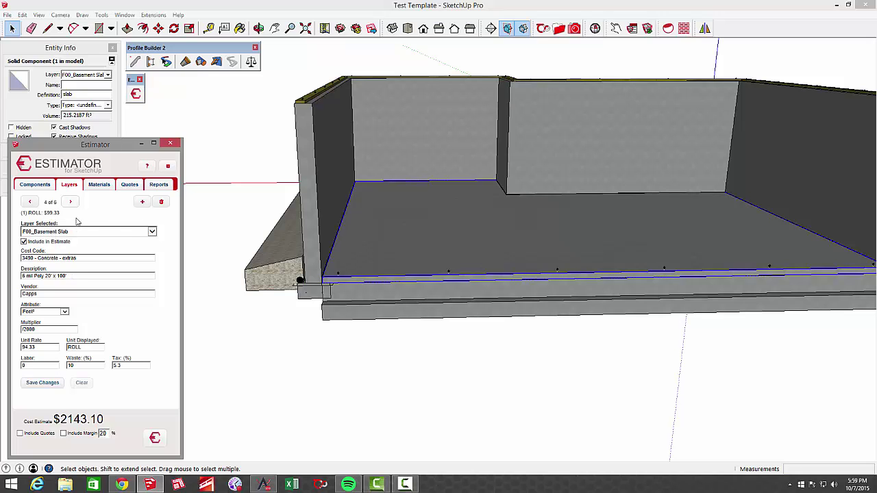
pyautogui.click(70, 202)
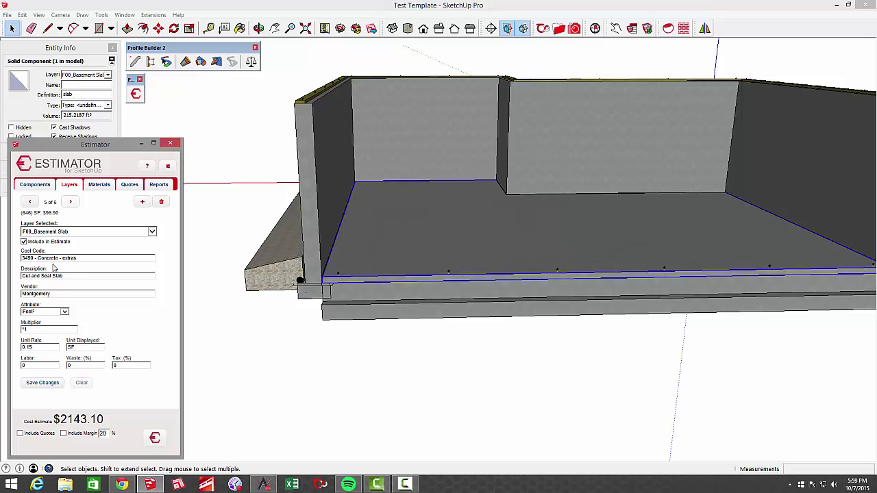
pyautogui.click(70, 202)
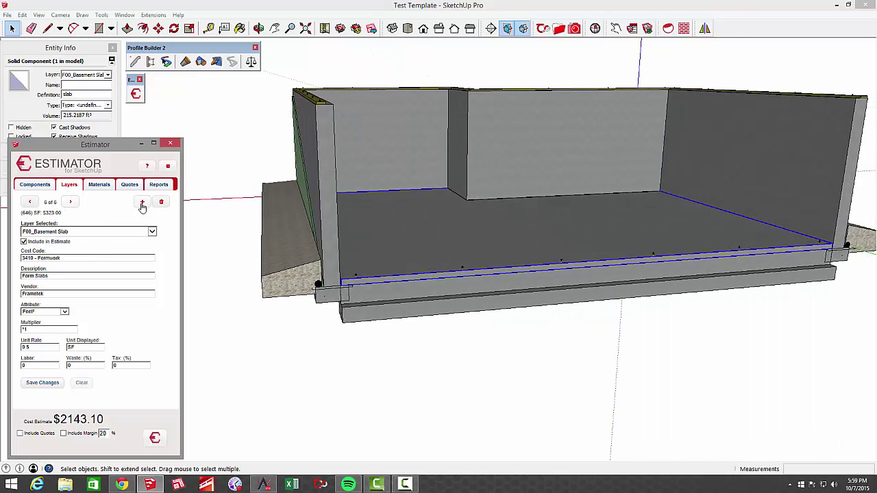
# - Select the entire foundation, including the walls, stem wall and slab, for the cost estimate
pyautogui.scroll(-5, 560, 315)
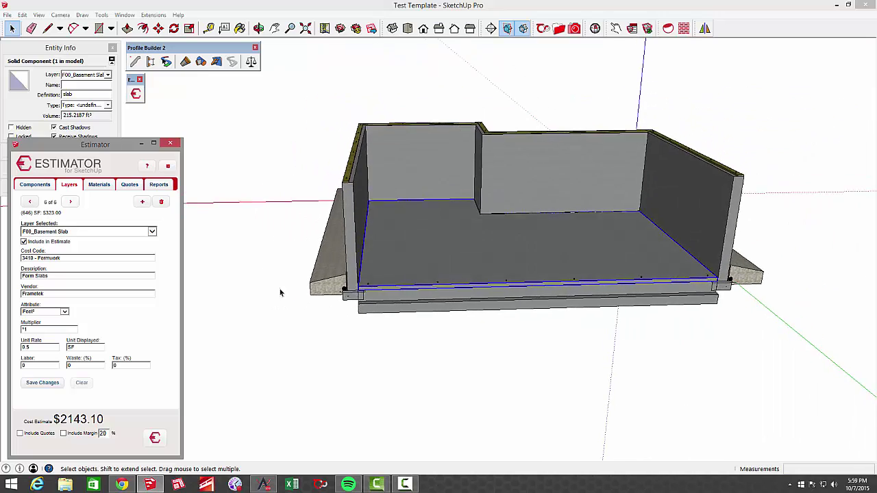
pyautogui.scroll(-2, 365, 185)
pyautogui.moveTo(361, 173); pyautogui.dragTo(279, 128, button='middle')
pyautogui.moveTo(280, 122); pyautogui.dragTo(731, 355)
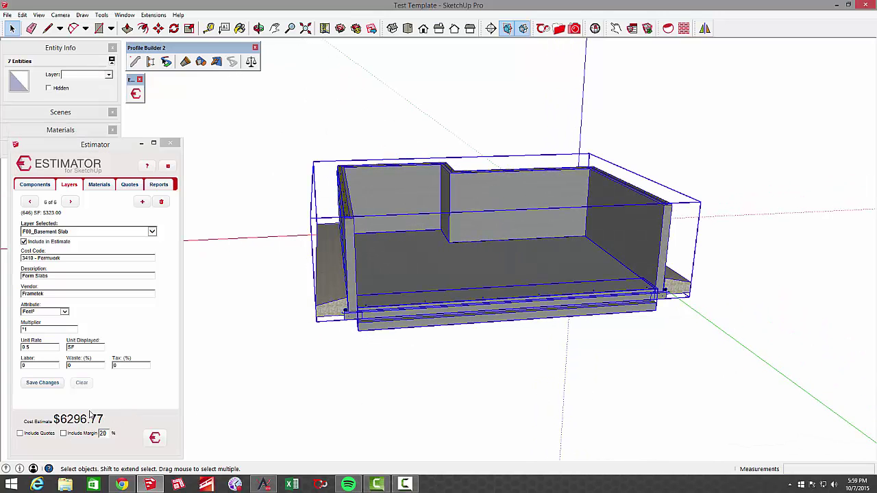
# - Generate Estimator's HTML report for the selected foundation, review its cost lines down to the Concrete section, and close it
pyautogui.click(158, 185)
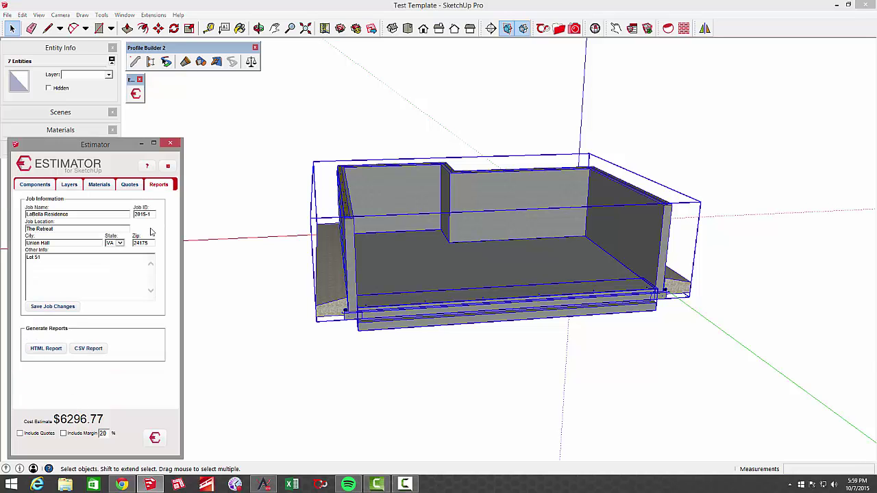
pyautogui.click(39, 350)
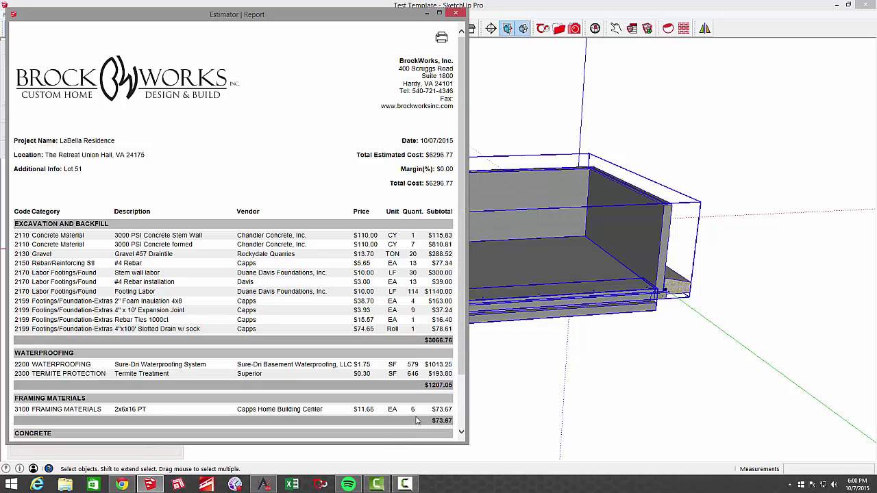
pyautogui.moveTo(462, 149); pyautogui.dragTo(473, 228)
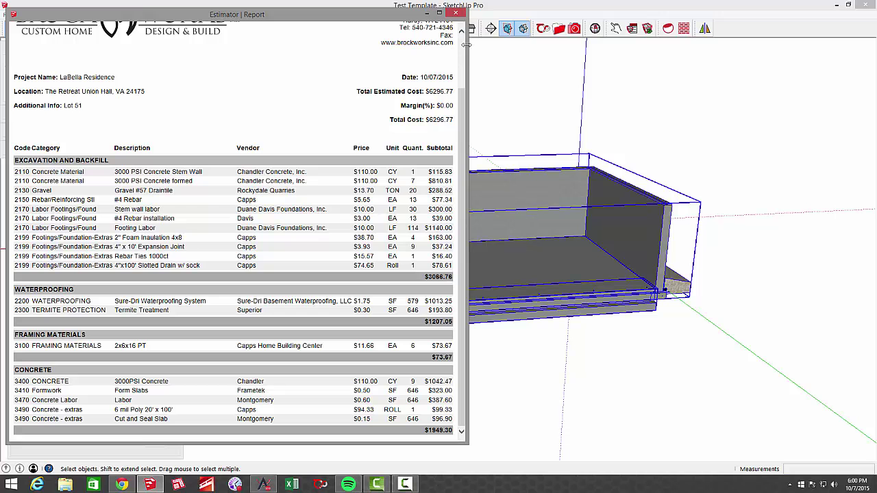
pyautogui.click(455, 13)
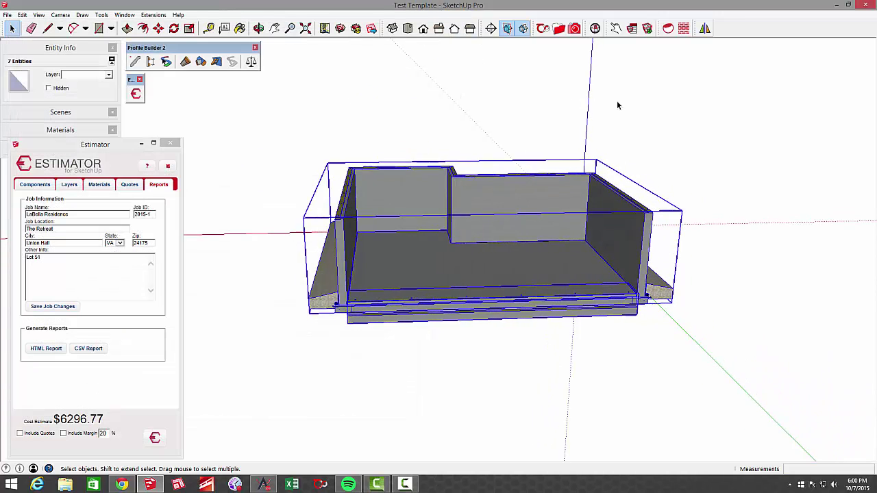